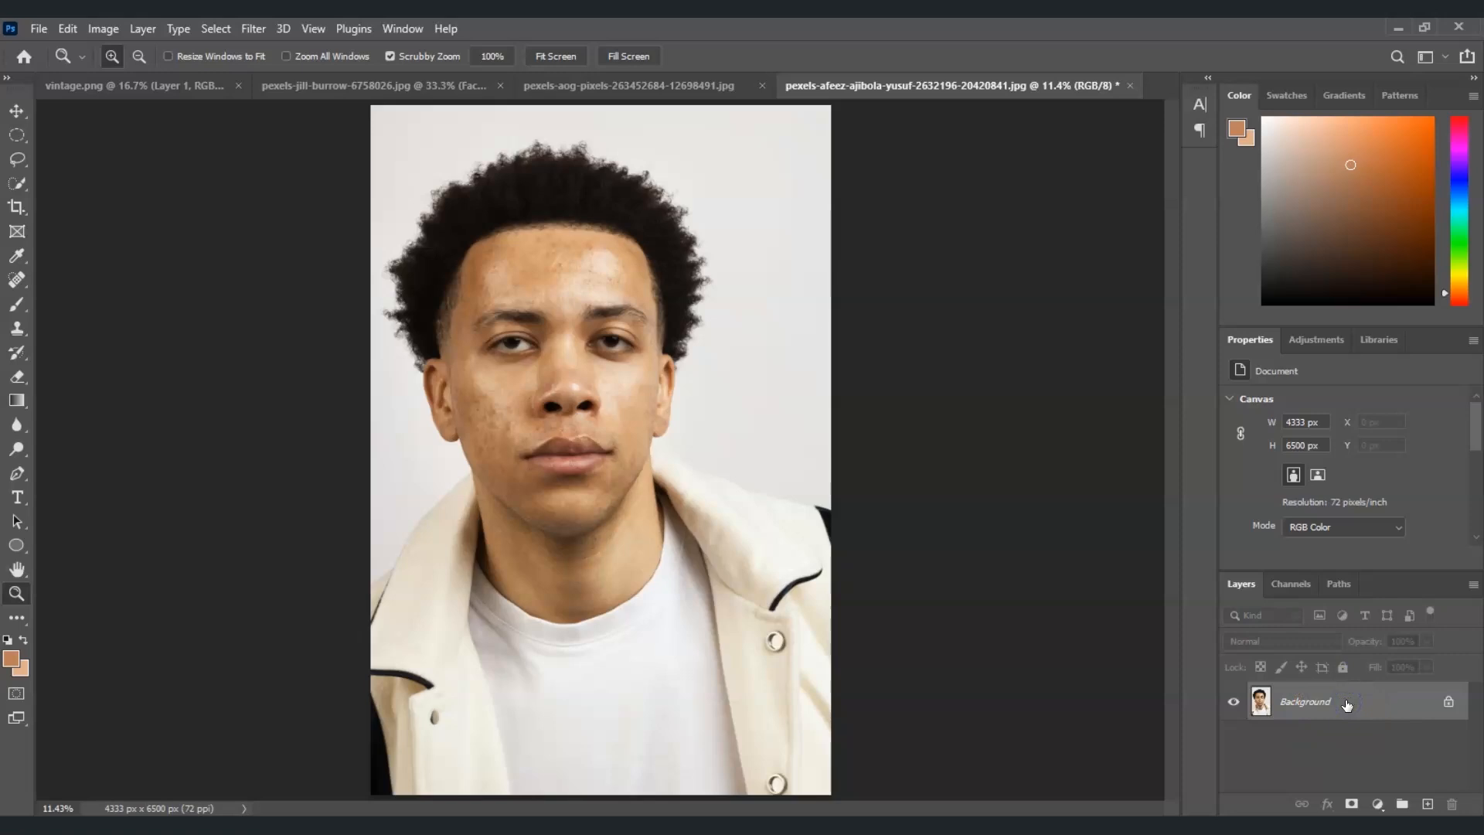
# Step: Duplicate the Background layer as "Blotchy skin removal" and select the new layer
pyautogui.rightClick(1346, 704)
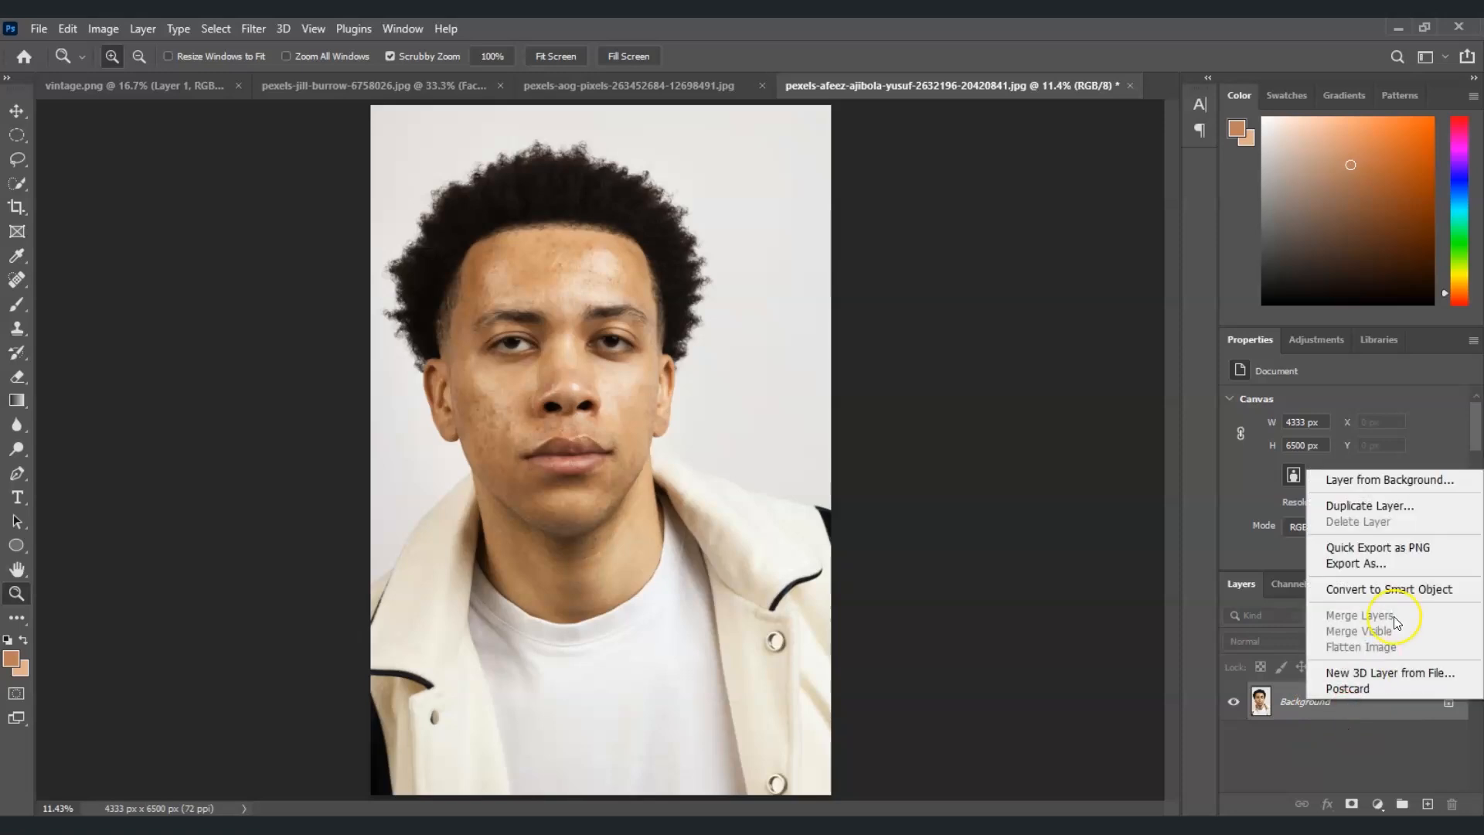
pyautogui.click(1414, 507)
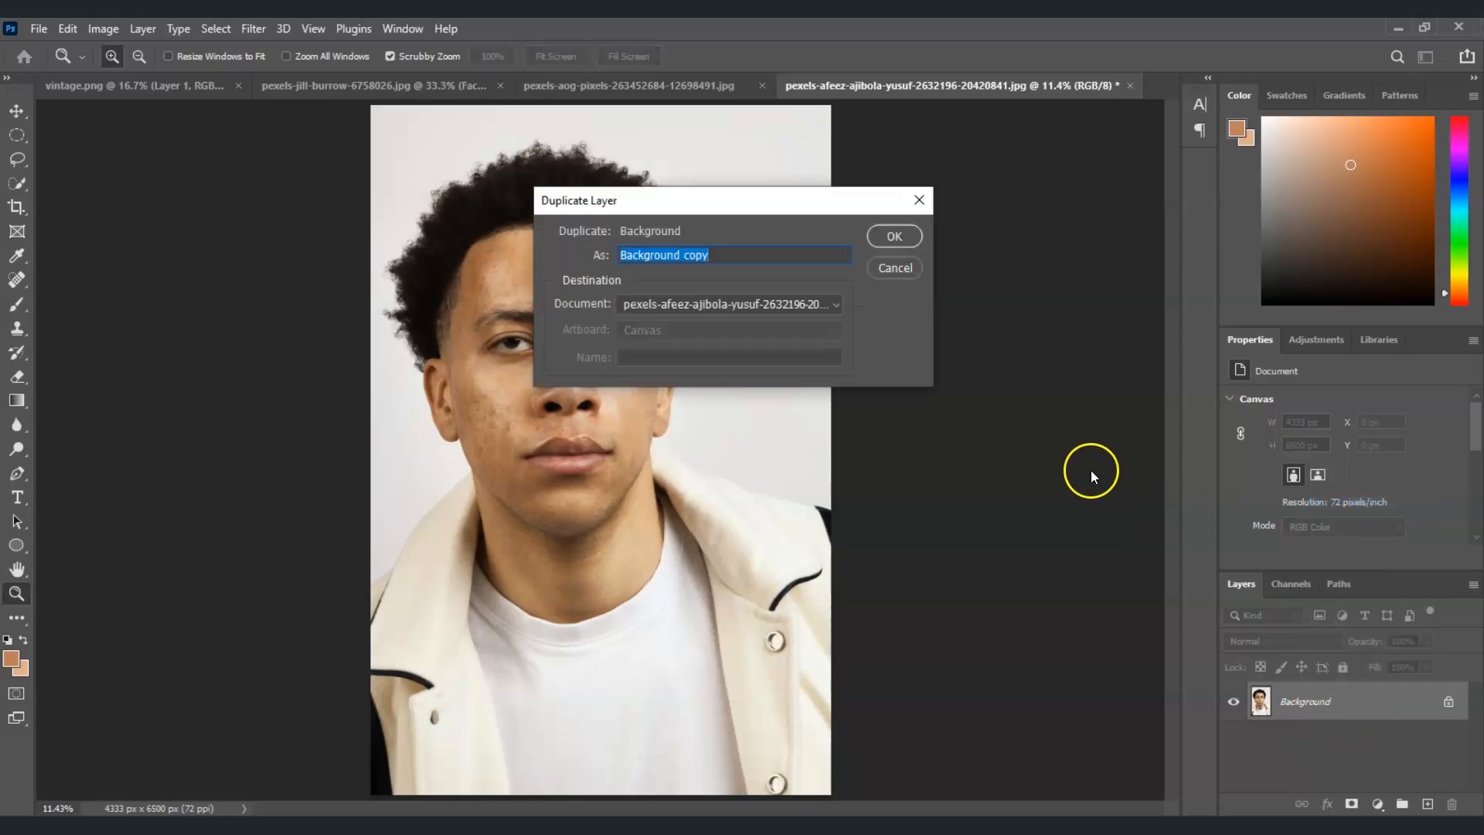
pyautogui.write('Blotchy skin removal')
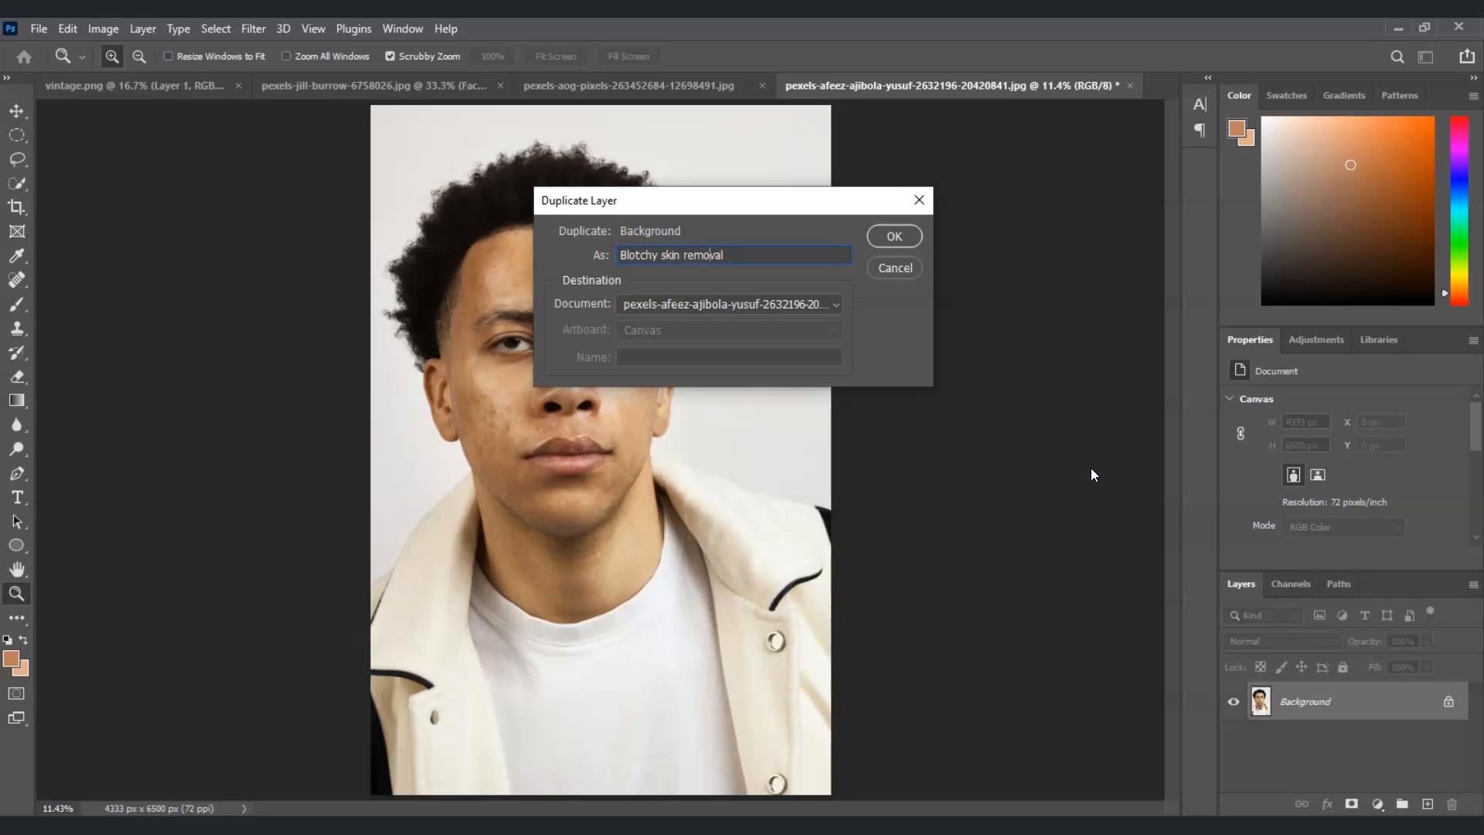
pyautogui.click(909, 240)
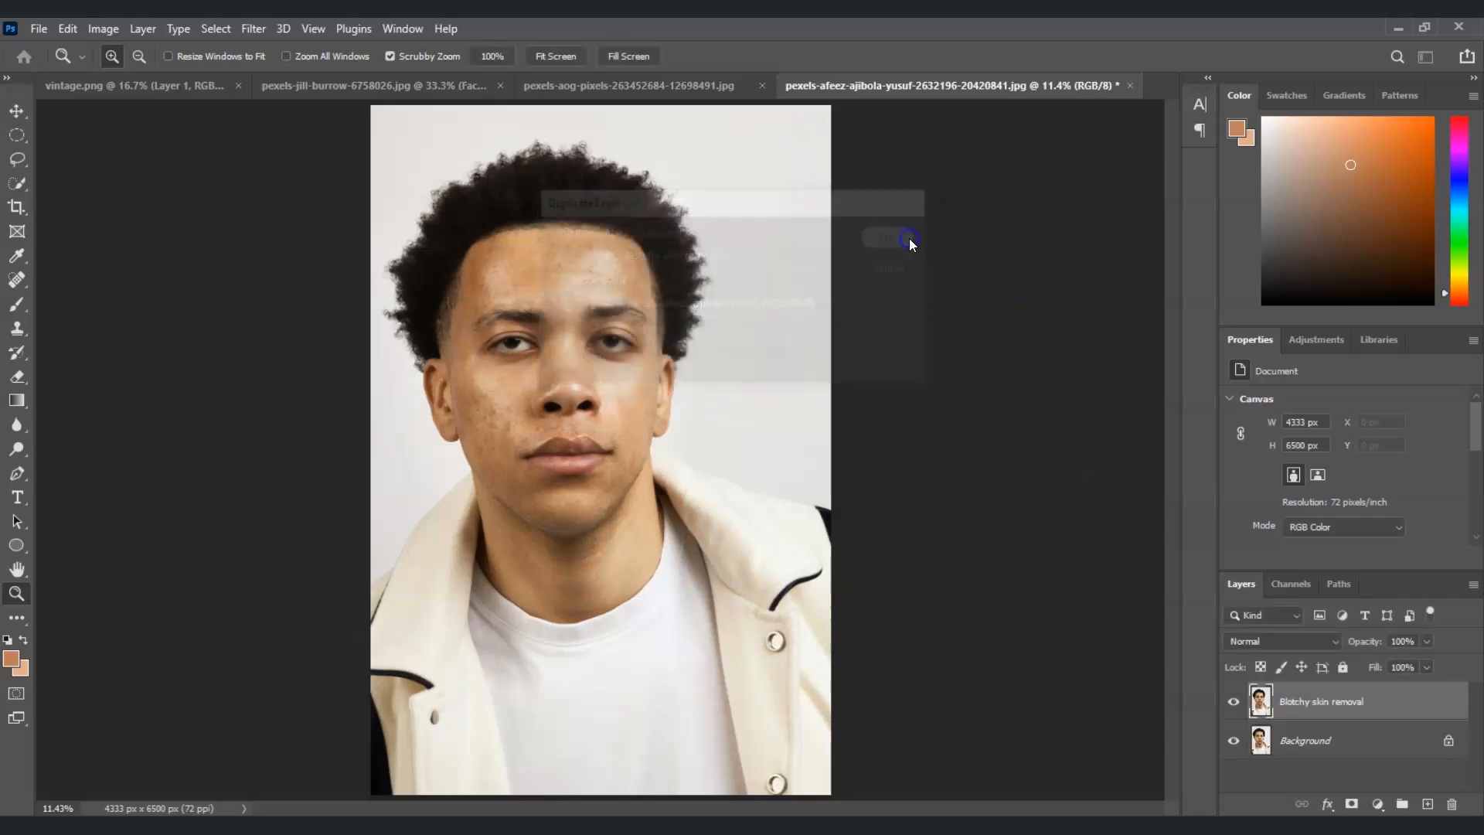
pyautogui.click(1370, 705)
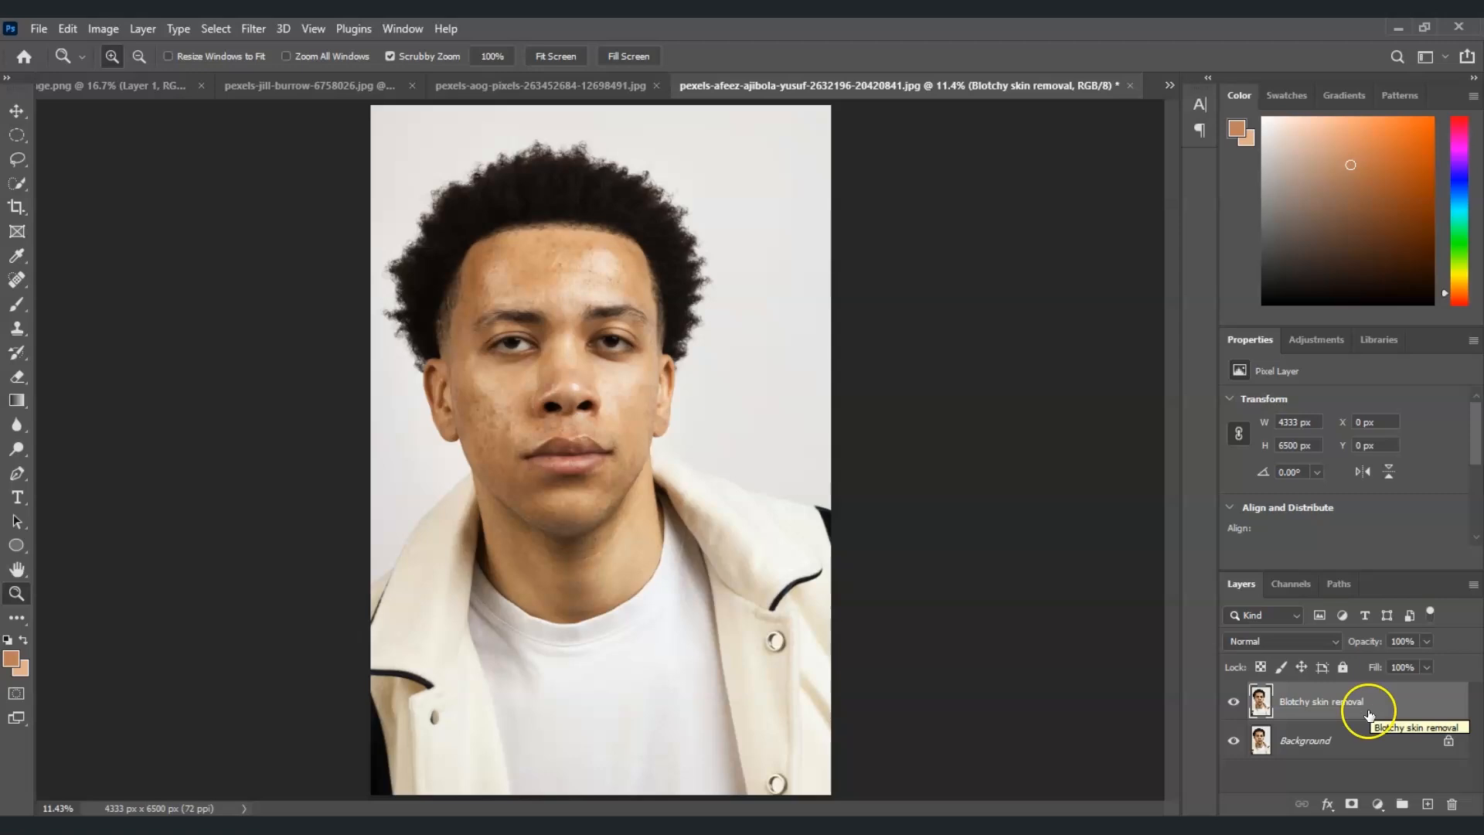
# Step: Remove the blemishes on the cheek, forehead, upper lip and jaw with the Spot Healing Brush in Content-Aware mode
pyautogui.moveTo(447, 307); pyautogui.dragTo(453, 306)
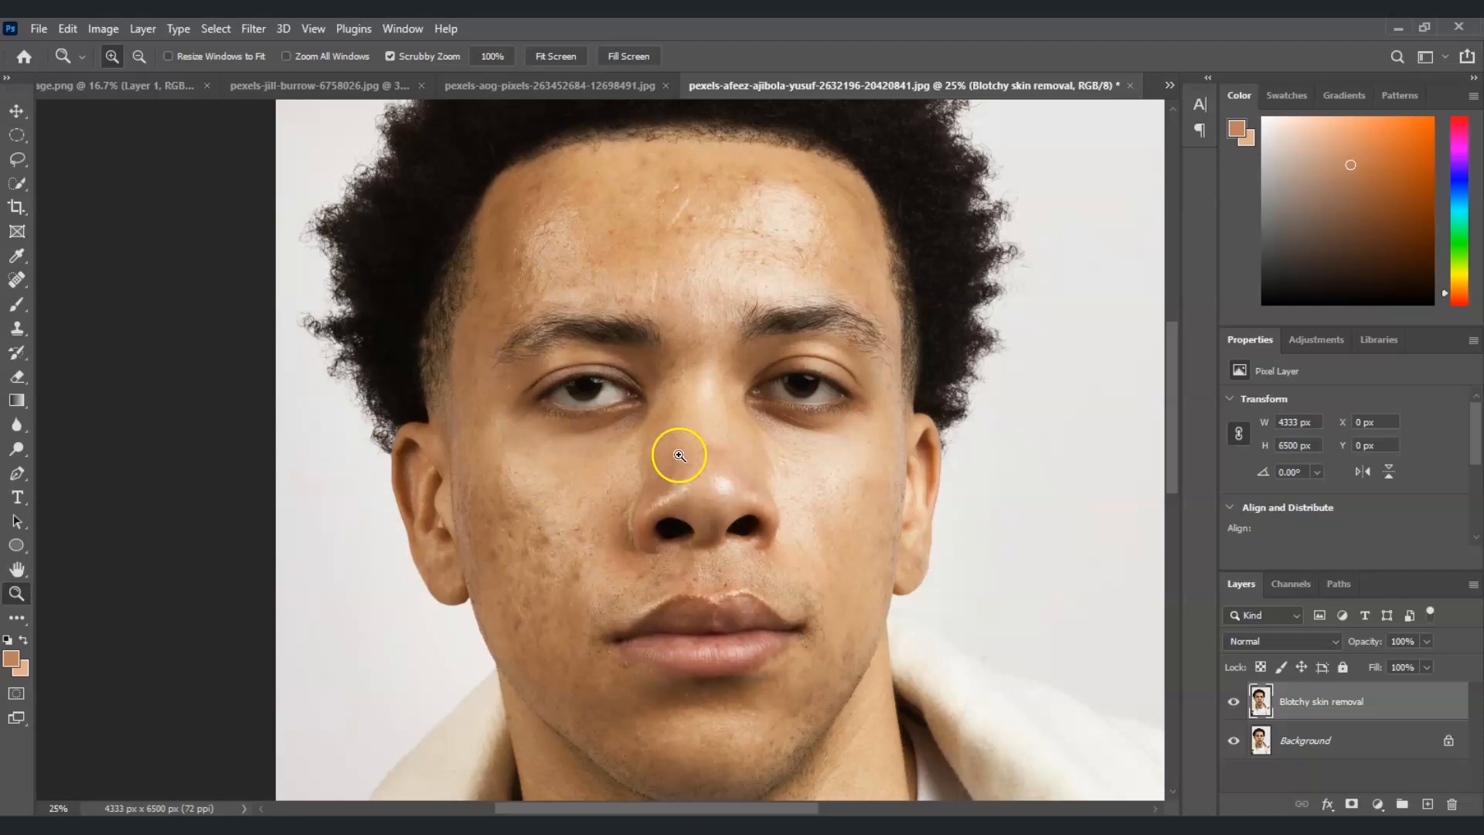
pyautogui.click(18, 283)
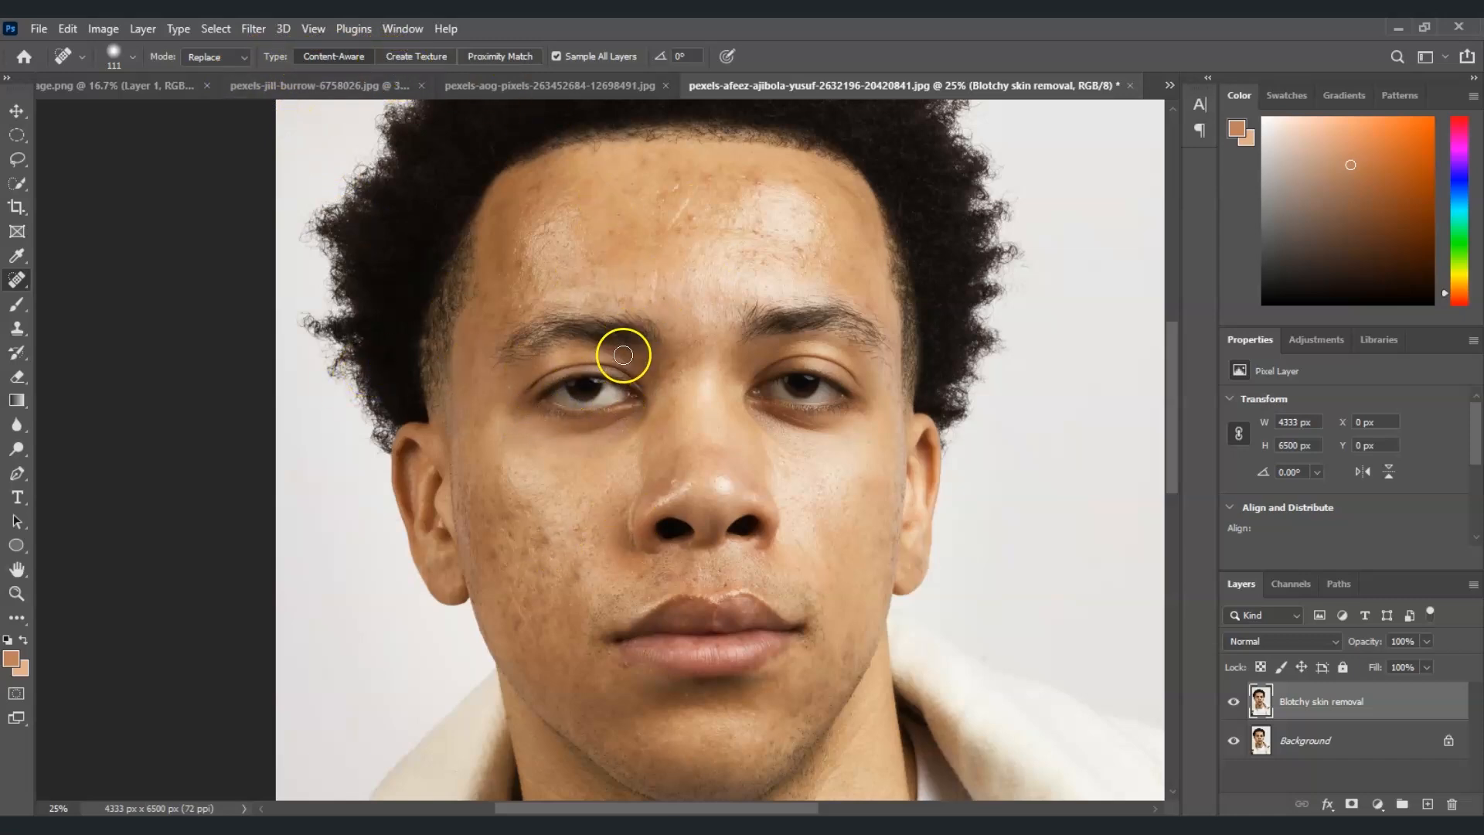
pyautogui.click(694, 220)
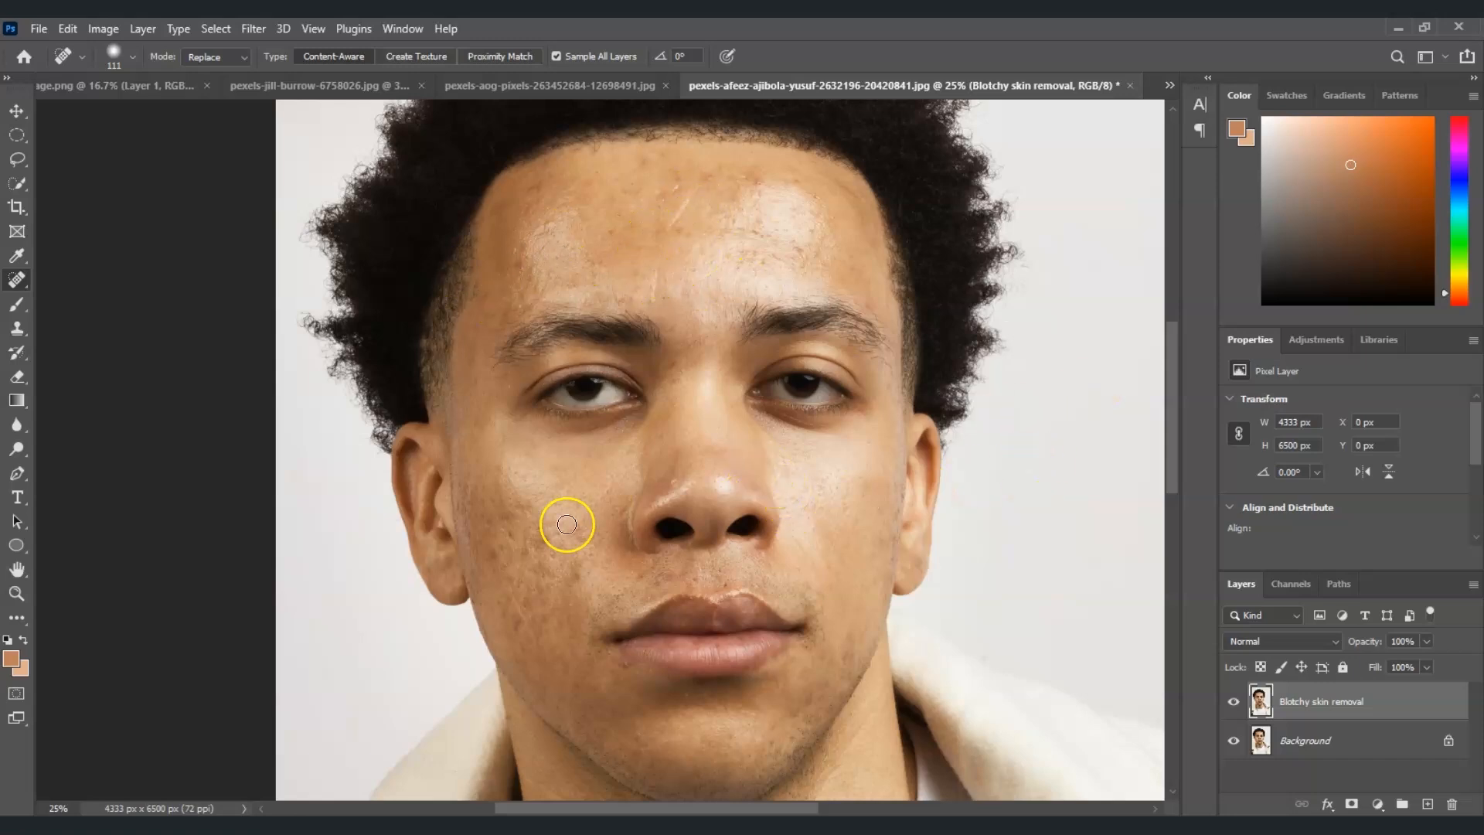
pyautogui.click(543, 536)
pyautogui.click(510, 534)
pyautogui.click(580, 524)
pyautogui.click(581, 573)
pyautogui.click(498, 547)
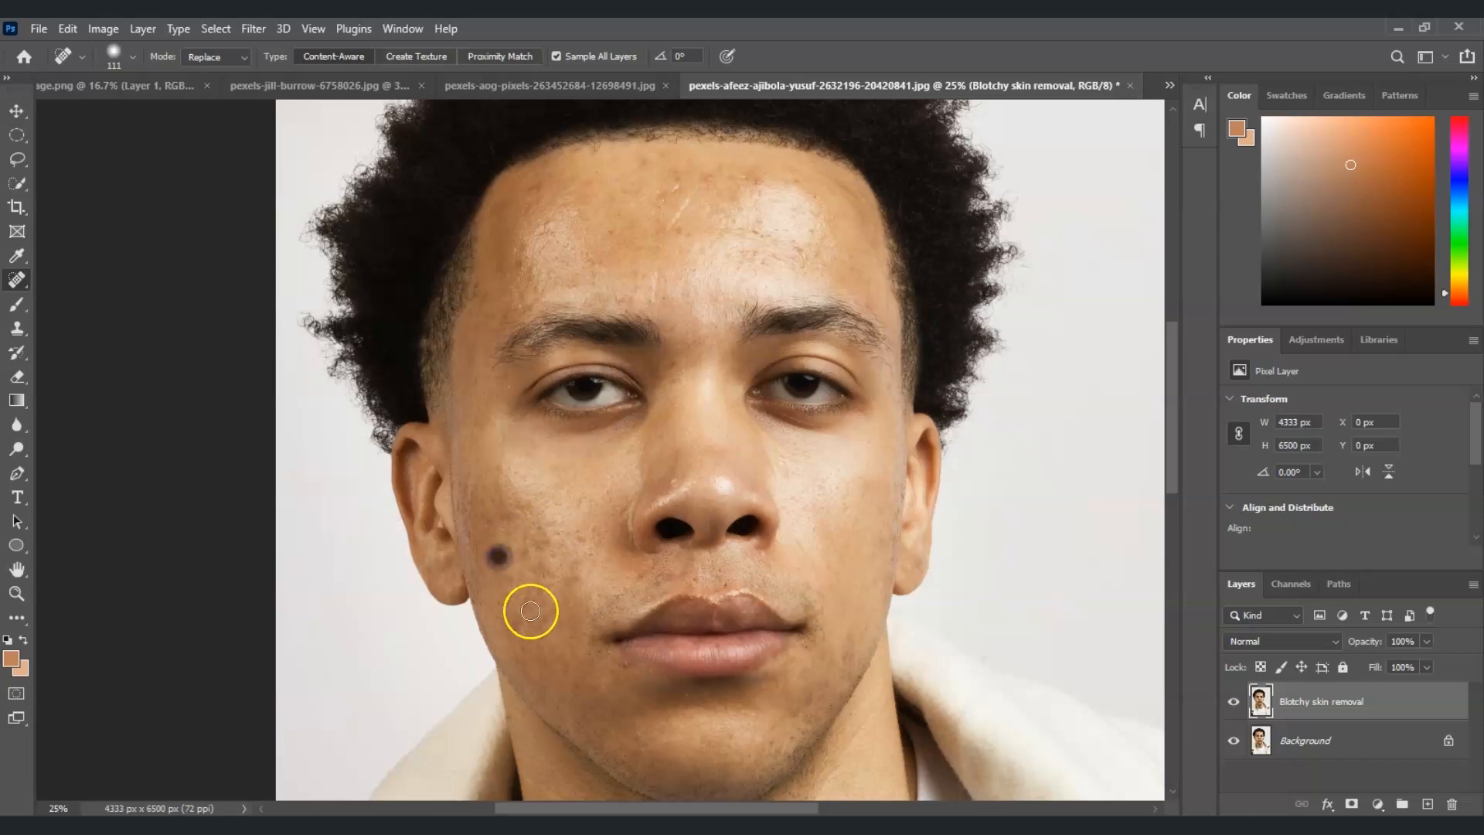
pyautogui.click(679, 229)
pyautogui.click(468, 504)
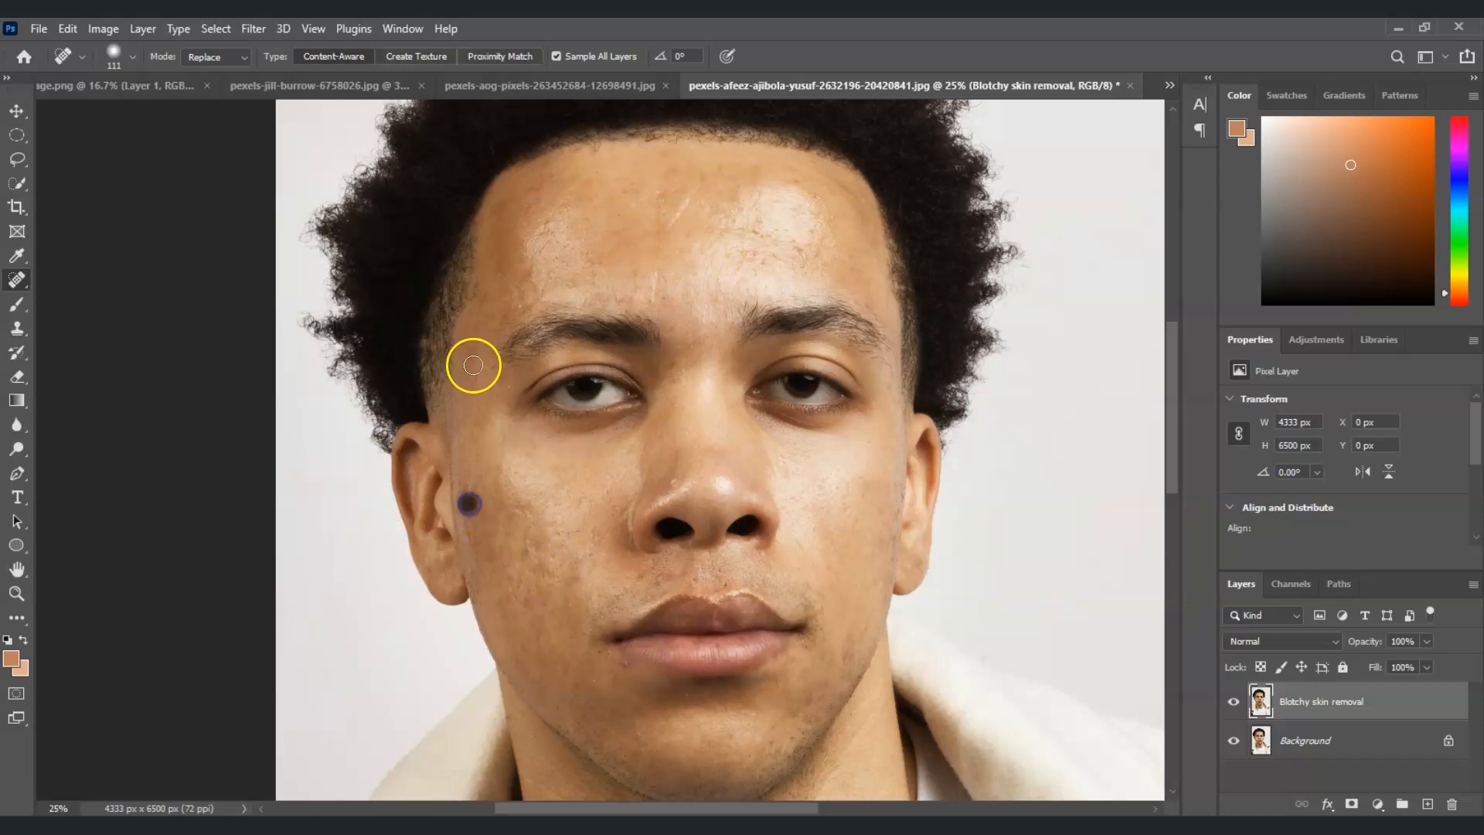
pyautogui.click(676, 597)
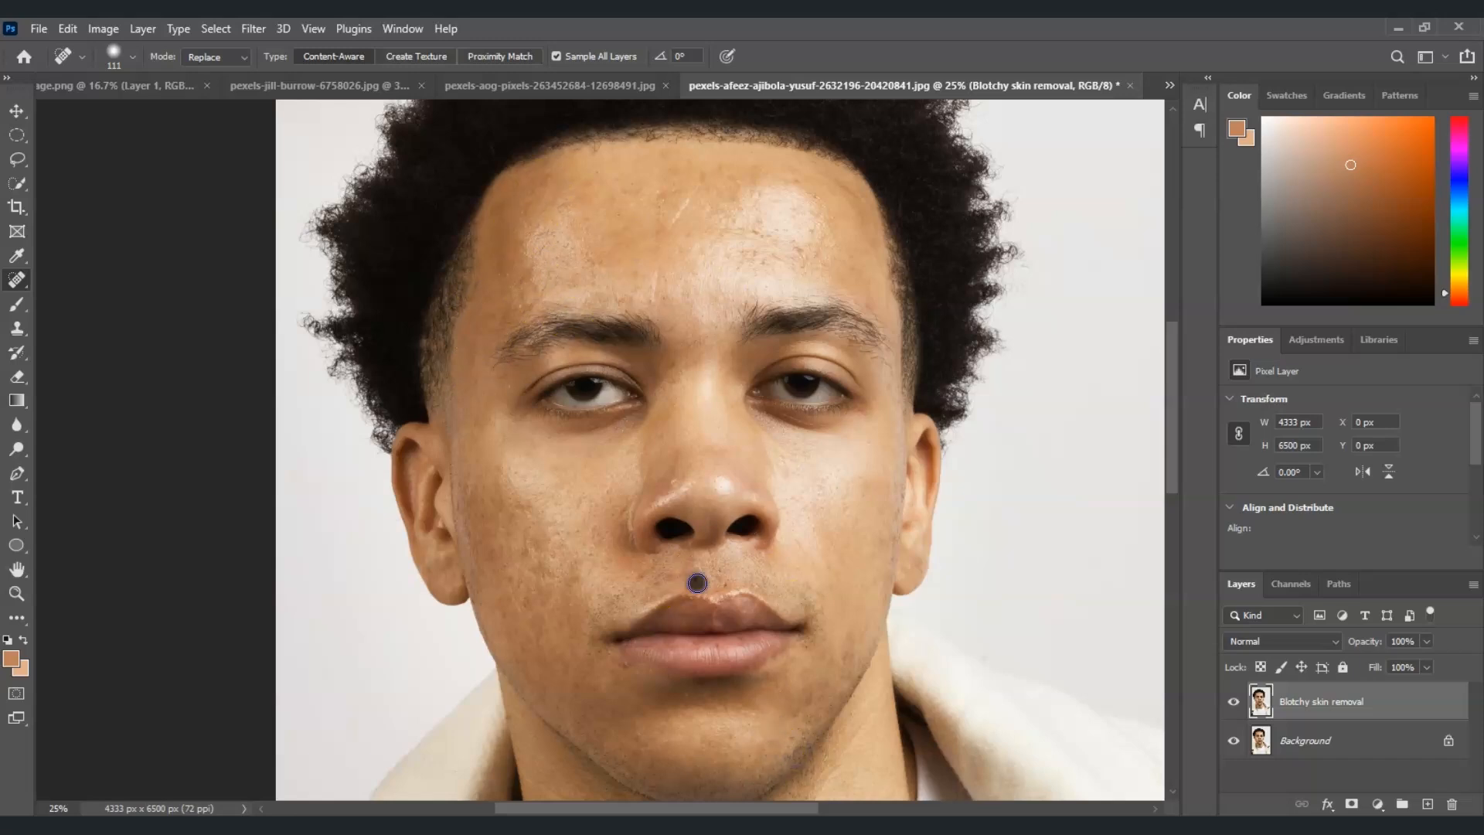
pyautogui.click(854, 265)
pyautogui.click(663, 199)
pyautogui.click(568, 669)
pyautogui.click(614, 700)
# Step: Set up the Brush tool with a soft round pressure brush at 25% opacity
pyautogui.click(23, 310)
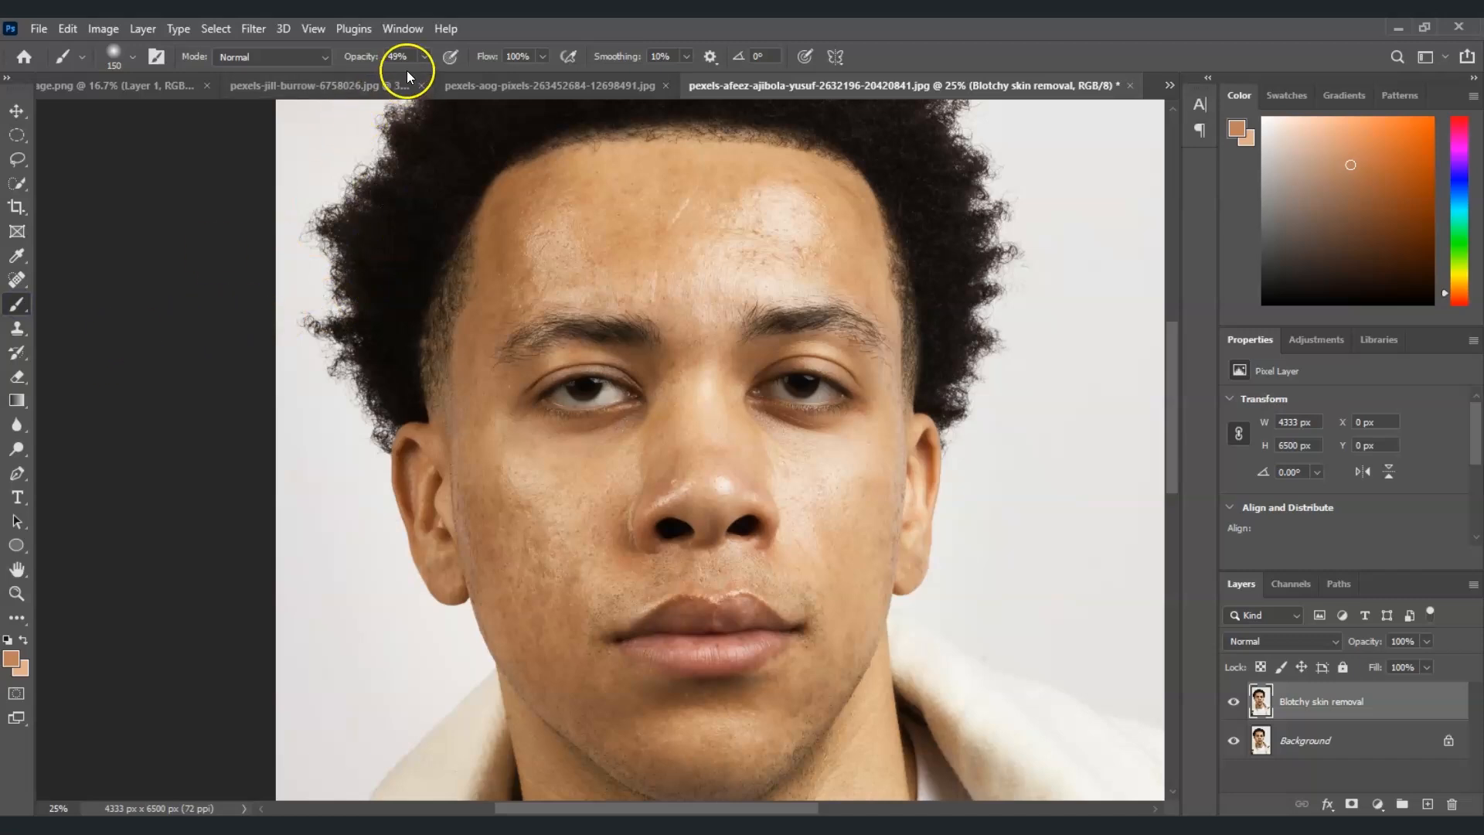
pyautogui.click(390, 52)
pyautogui.write('25')
pyautogui.press('Return')
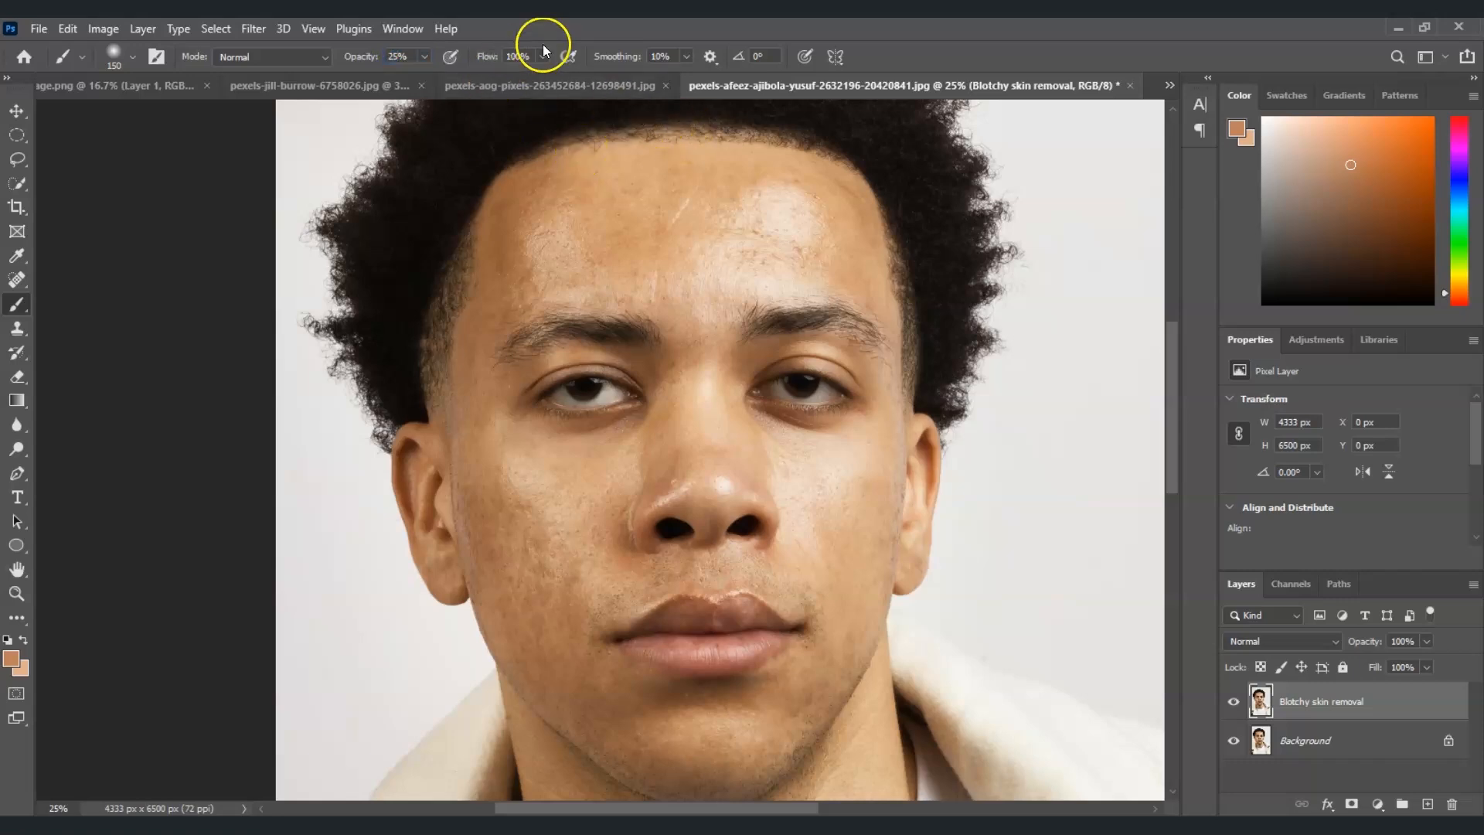
pyautogui.click(131, 54)
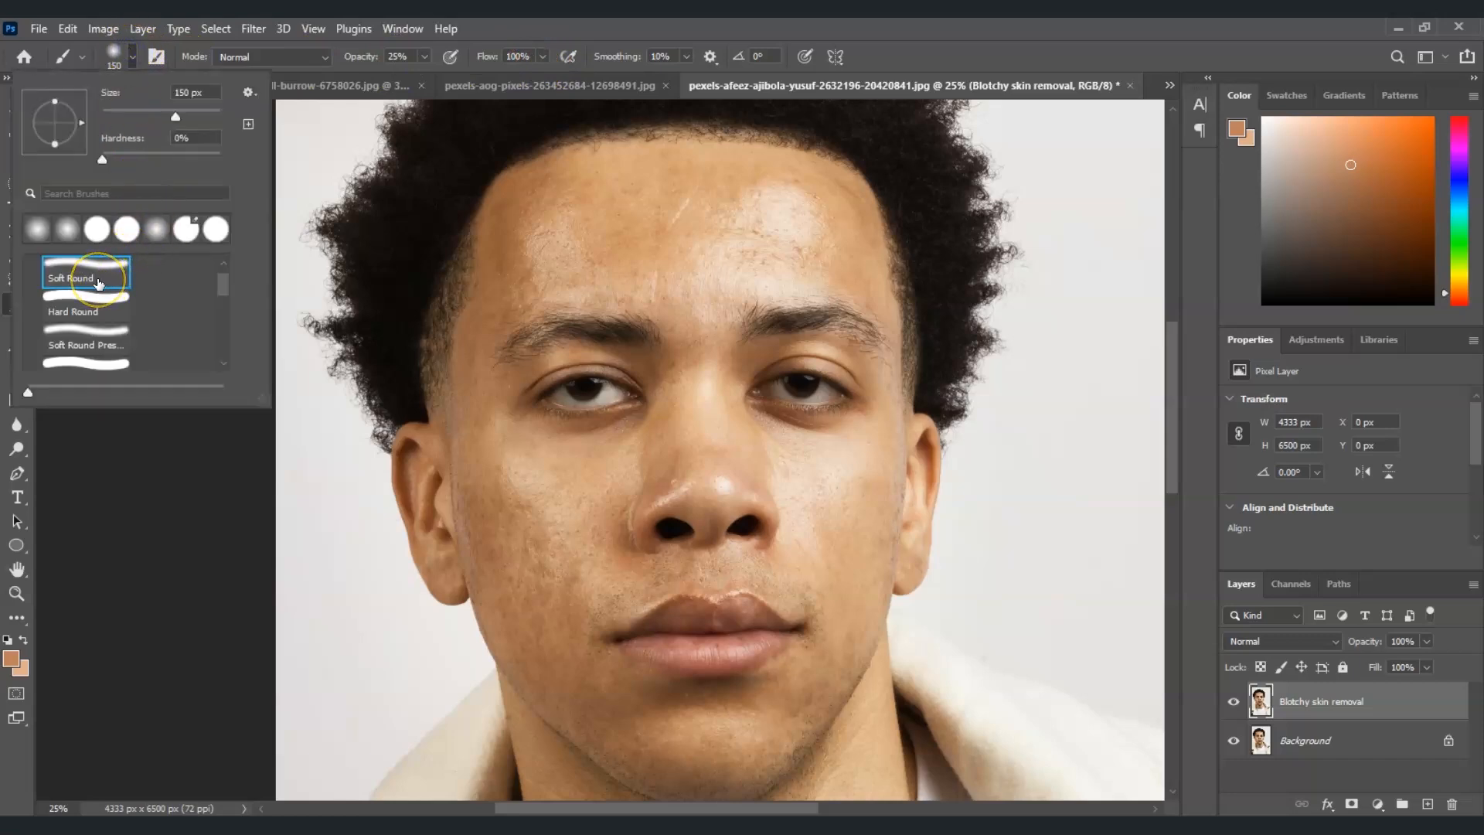
pyautogui.click(69, 231)
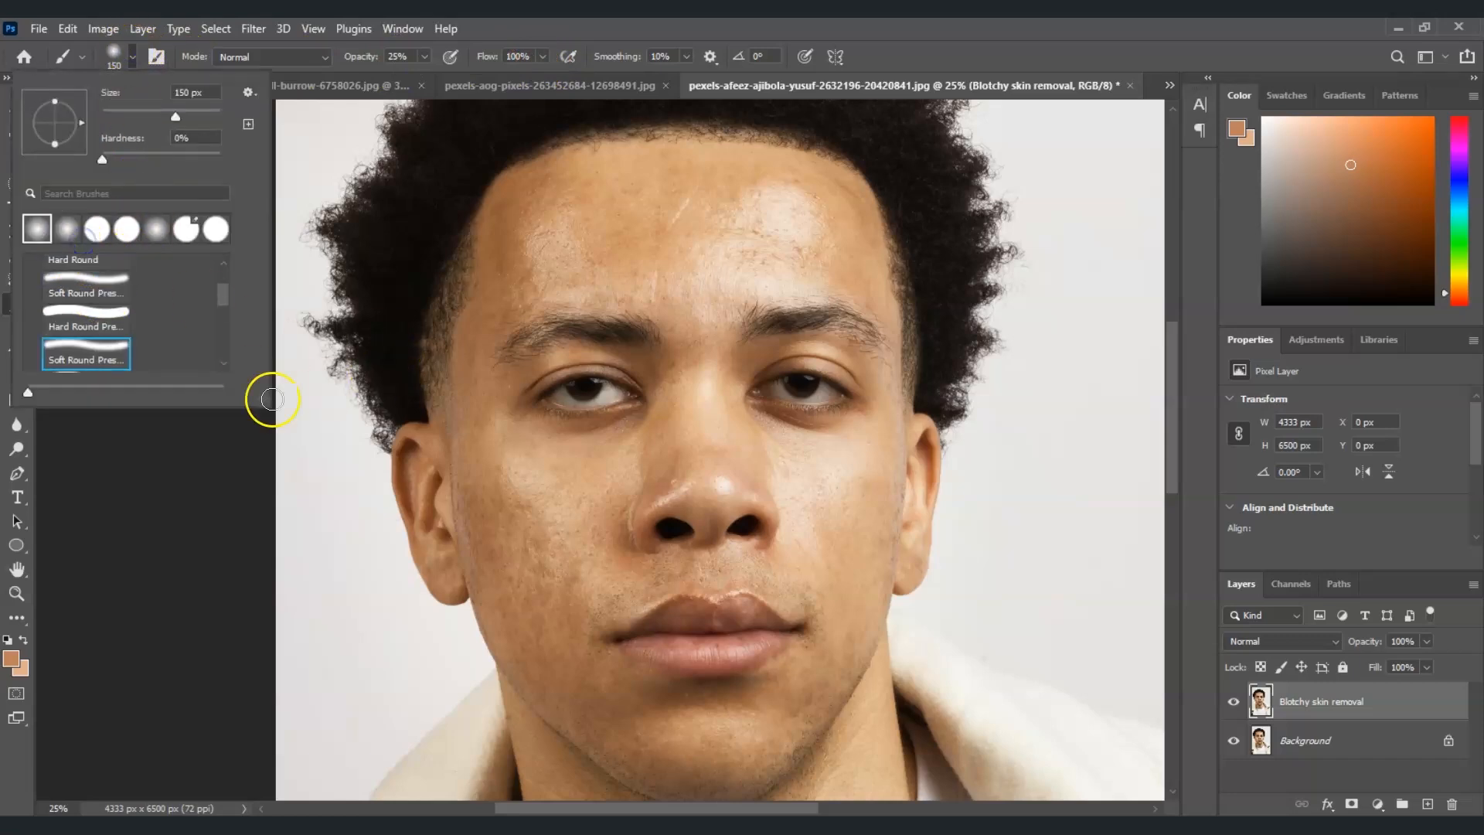
pyautogui.click(340, 479)
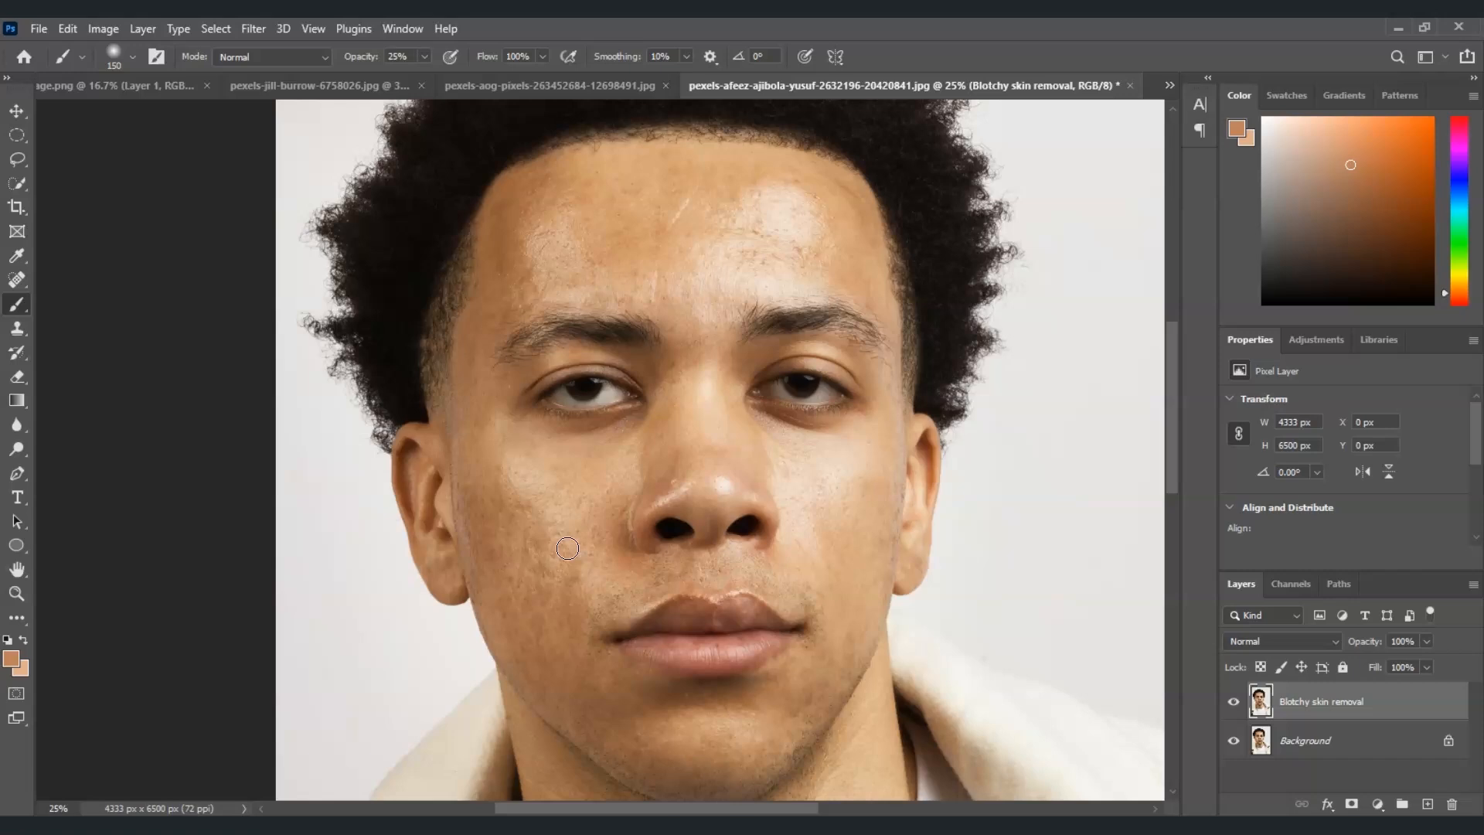
# Step: Paint skin tone over the dark blotches on the cheek and jaw on the image's left side
pyautogui.moveTo(566, 549)
pyautogui.mouseDown()
pyautogui.moveTo(556, 573)
pyautogui.moveTo(497, 547)
pyautogui.moveTo(534, 523)
pyautogui.moveTo(490, 487)
pyautogui.moveTo(530, 497)
pyautogui.moveTo(529, 559)
pyautogui.moveTo(500, 463)
pyautogui.moveTo(494, 610)
pyautogui.moveTo(557, 546)
pyautogui.moveTo(421, 713)
pyautogui.mouseUp()
pyautogui.moveTo(551, 542); pyautogui.dragTo(502, 524)
pyautogui.moveTo(500, 515); pyautogui.dragTo(497, 536)
pyautogui.moveTo(481, 520); pyautogui.dragTo(490, 551)
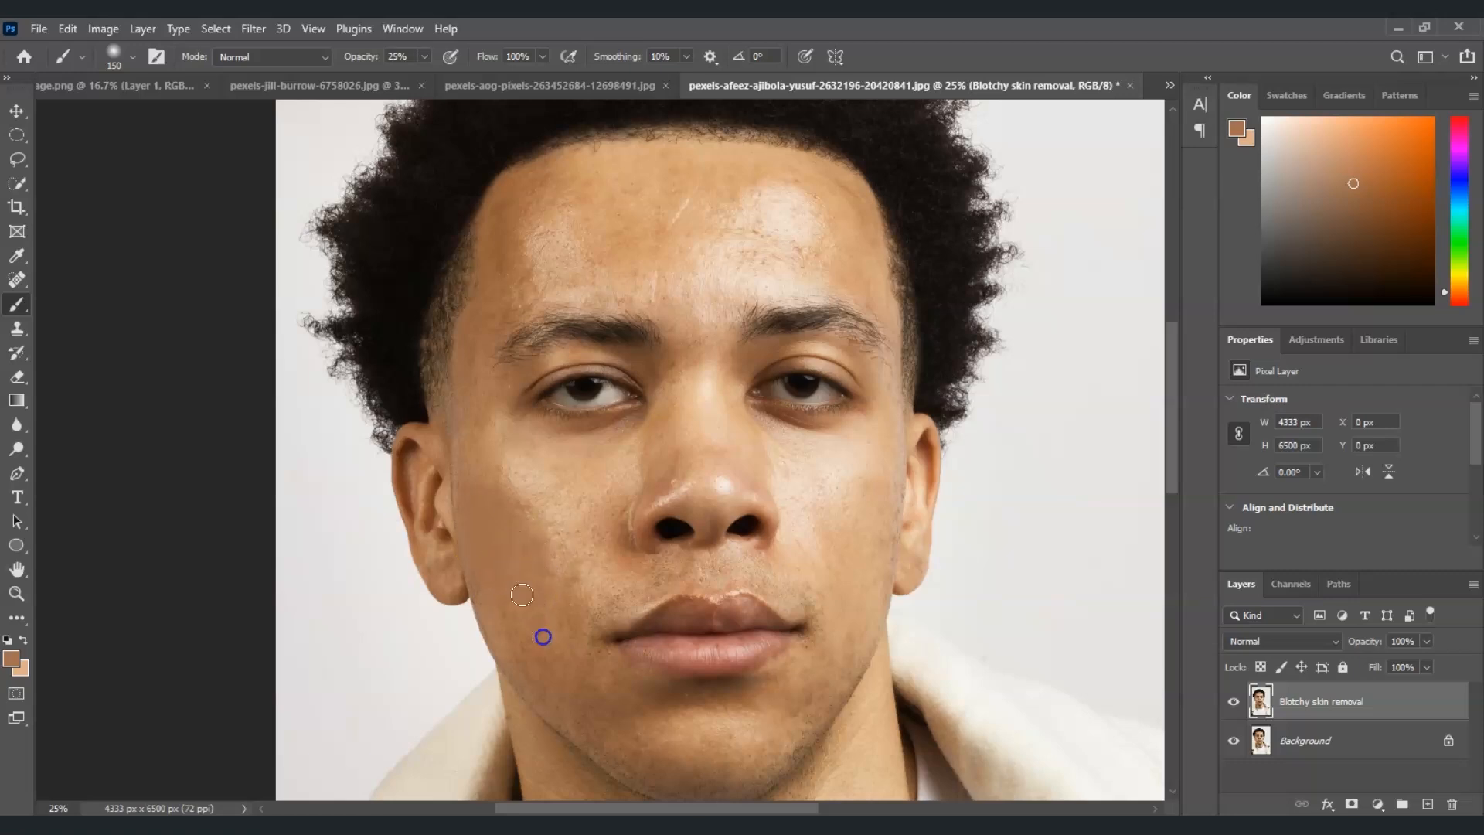
pyautogui.moveTo(519, 626)
pyautogui.mouseDown()
pyautogui.moveTo(534, 652)
pyautogui.moveTo(558, 620)
pyautogui.moveTo(554, 569)
pyautogui.mouseUp()
pyautogui.moveTo(548, 643); pyautogui.dragTo(549, 657)
pyautogui.moveTo(493, 493)
pyautogui.mouseDown()
pyautogui.moveTo(474, 464)
pyautogui.moveTo(510, 510)
pyautogui.mouseUp()
# Step: Paint sampled light skin tones over the shiny patches on the forehead and the cheek on the image's right side
pyautogui.keyDown('alt'); pyautogui.click(815, 262); pyautogui.keyUp('alt')
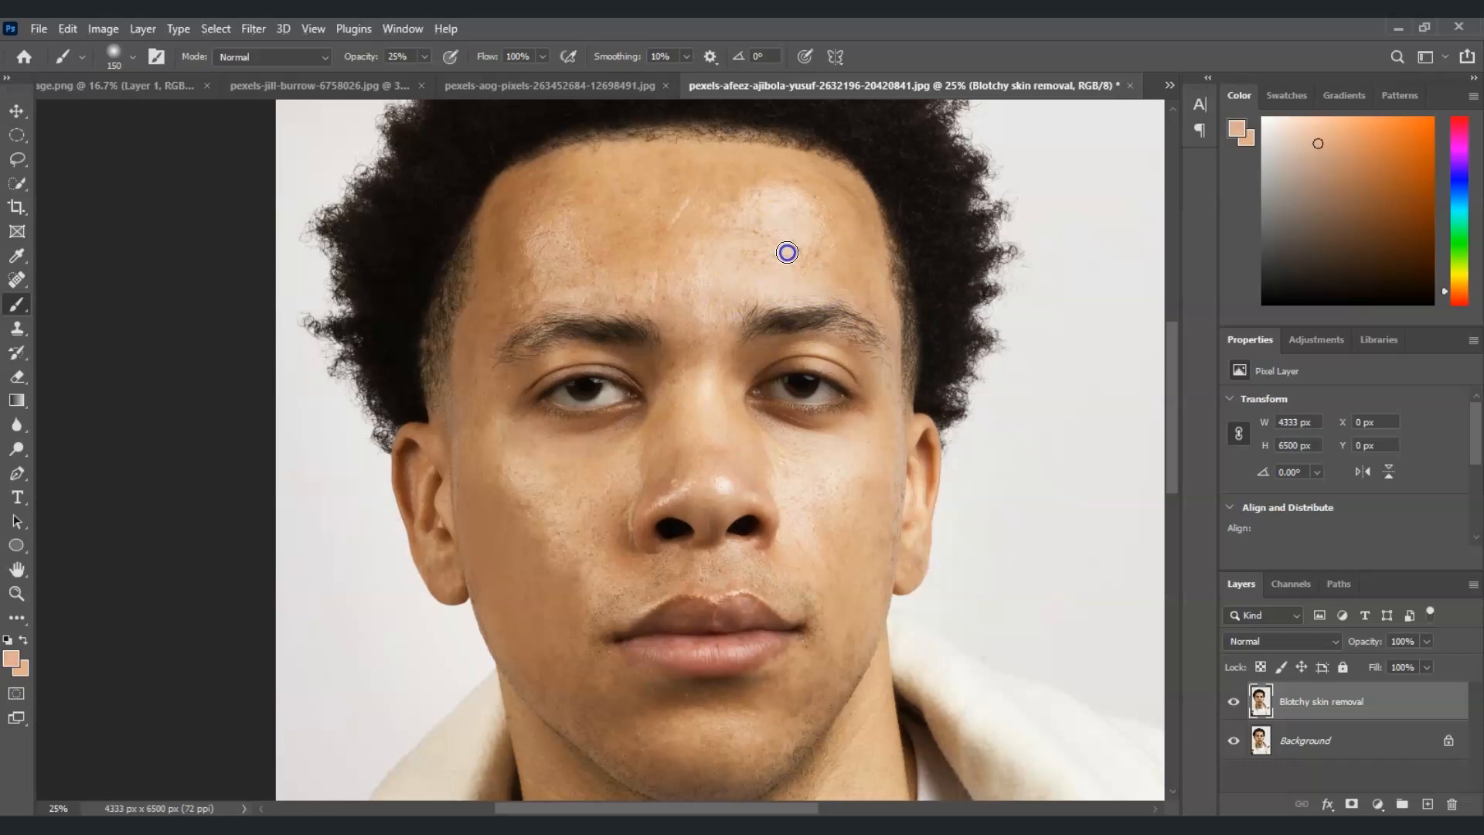
pyautogui.click(764, 194)
pyautogui.moveTo(764, 194); pyautogui.dragTo(794, 249)
pyautogui.moveTo(830, 297); pyautogui.dragTo(722, 258)
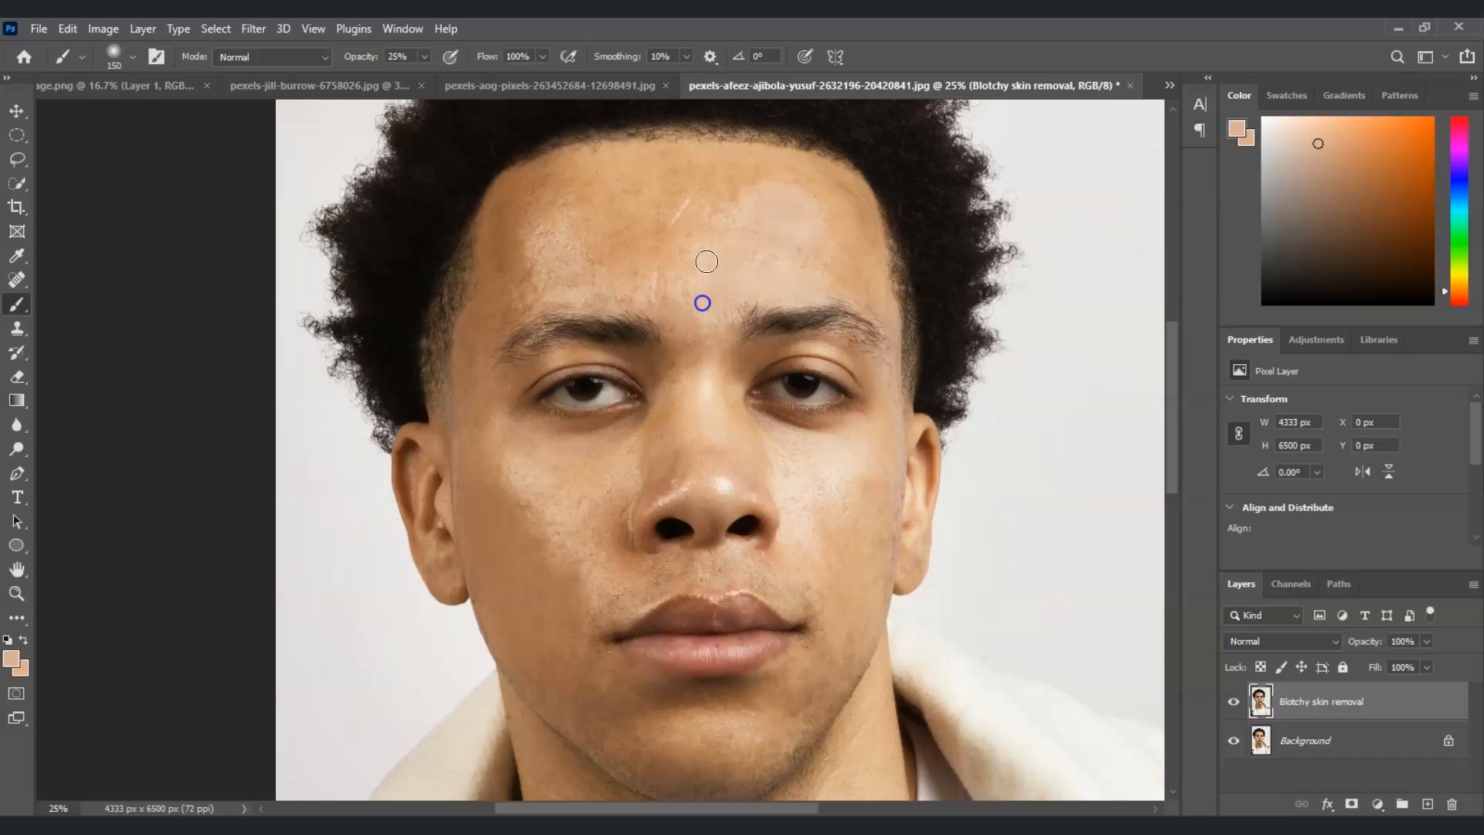
pyautogui.click(818, 333)
pyautogui.moveTo(793, 448)
pyautogui.mouseDown()
pyautogui.moveTo(869, 471)
pyautogui.moveTo(823, 483)
pyautogui.mouseUp()
pyautogui.moveTo(783, 456); pyautogui.dragTo(806, 510)
pyautogui.moveTo(701, 246)
pyautogui.mouseDown()
pyautogui.moveTo(696, 303)
pyautogui.moveTo(712, 275)
pyautogui.mouseUp()
pyautogui.click(766, 425)
pyautogui.moveTo(789, 267)
pyautogui.mouseDown()
pyautogui.moveTo(735, 249)
pyautogui.moveTo(779, 230)
pyautogui.moveTo(736, 218)
pyautogui.mouseUp()
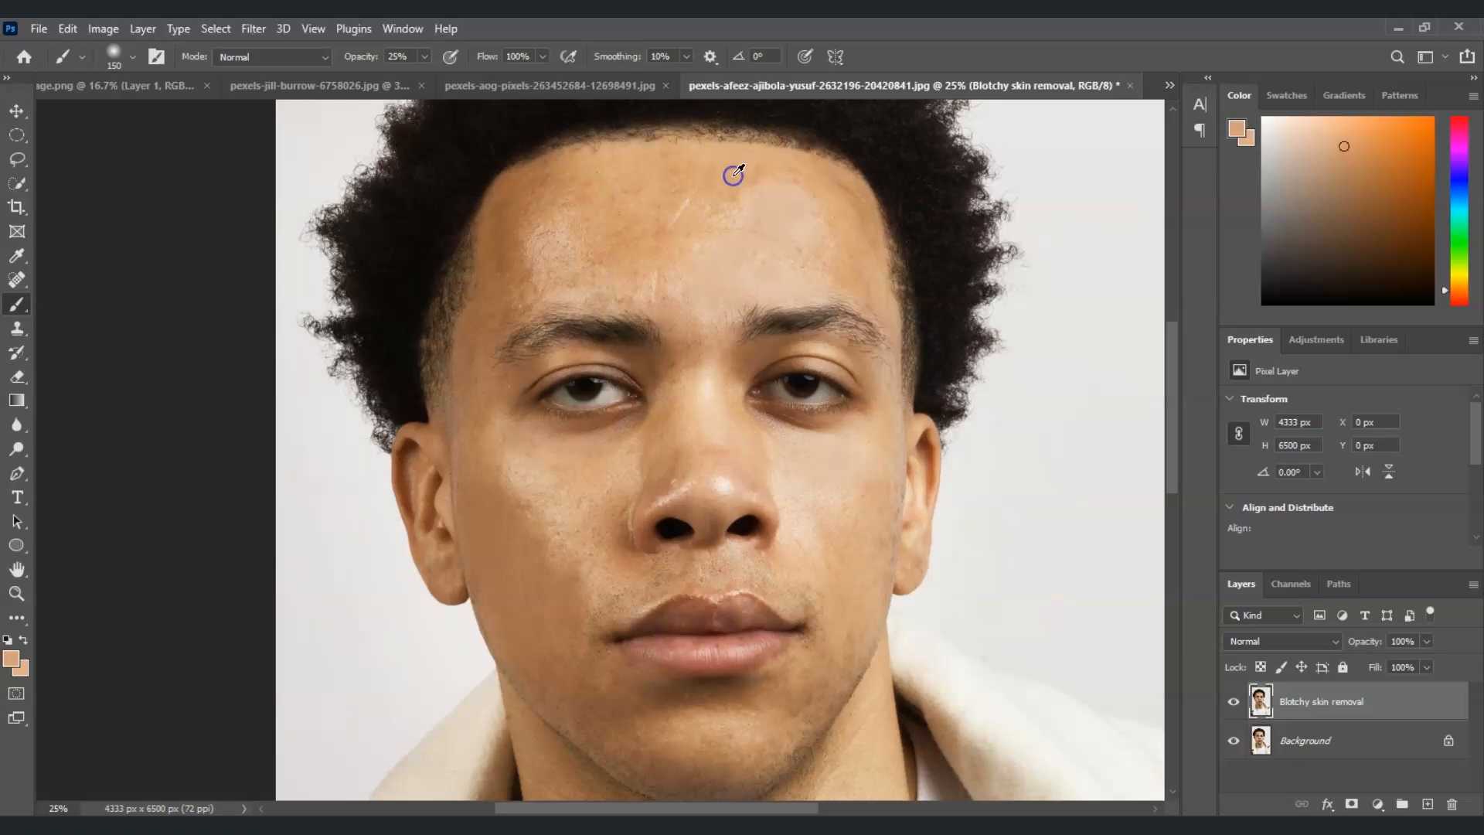
pyautogui.click(745, 172)
pyautogui.moveTo(757, 175)
pyautogui.mouseDown()
pyautogui.moveTo(703, 207)
pyautogui.moveTo(718, 186)
pyautogui.moveTo(669, 165)
pyautogui.moveTo(722, 156)
pyautogui.mouseUp()
# Step: Blend sampled skin tones over the forehead, jaw and cheek on the image's left side
pyautogui.keyDown('alt'); pyautogui.click(561, 248); pyautogui.keyUp('alt')
pyautogui.moveTo(561, 248)
pyautogui.mouseDown()
pyautogui.moveTo(527, 266)
pyautogui.moveTo(508, 262)
pyautogui.moveTo(509, 240)
pyautogui.moveTo(493, 248)
pyautogui.moveTo(553, 184)
pyautogui.moveTo(567, 184)
pyautogui.moveTo(547, 233)
pyautogui.mouseUp()
pyautogui.keyDown('alt'); pyautogui.click(529, 261); pyautogui.keyUp('alt')
pyautogui.keyDown('alt'); pyautogui.click(508, 258); pyautogui.keyUp('alt')
pyautogui.keyDown('alt'); pyautogui.click(539, 202); pyautogui.keyUp('alt')
pyautogui.keyDown('alt'); pyautogui.click(548, 688); pyautogui.keyUp('alt')
pyautogui.moveTo(548, 687); pyautogui.dragTo(603, 719)
pyautogui.keyDown('alt'); pyautogui.click(600, 556); pyautogui.keyUp('alt')
pyautogui.keyDown('alt'); pyautogui.click(553, 534); pyautogui.keyUp('alt')
pyautogui.moveTo(553, 534); pyautogui.dragTo(518, 487)
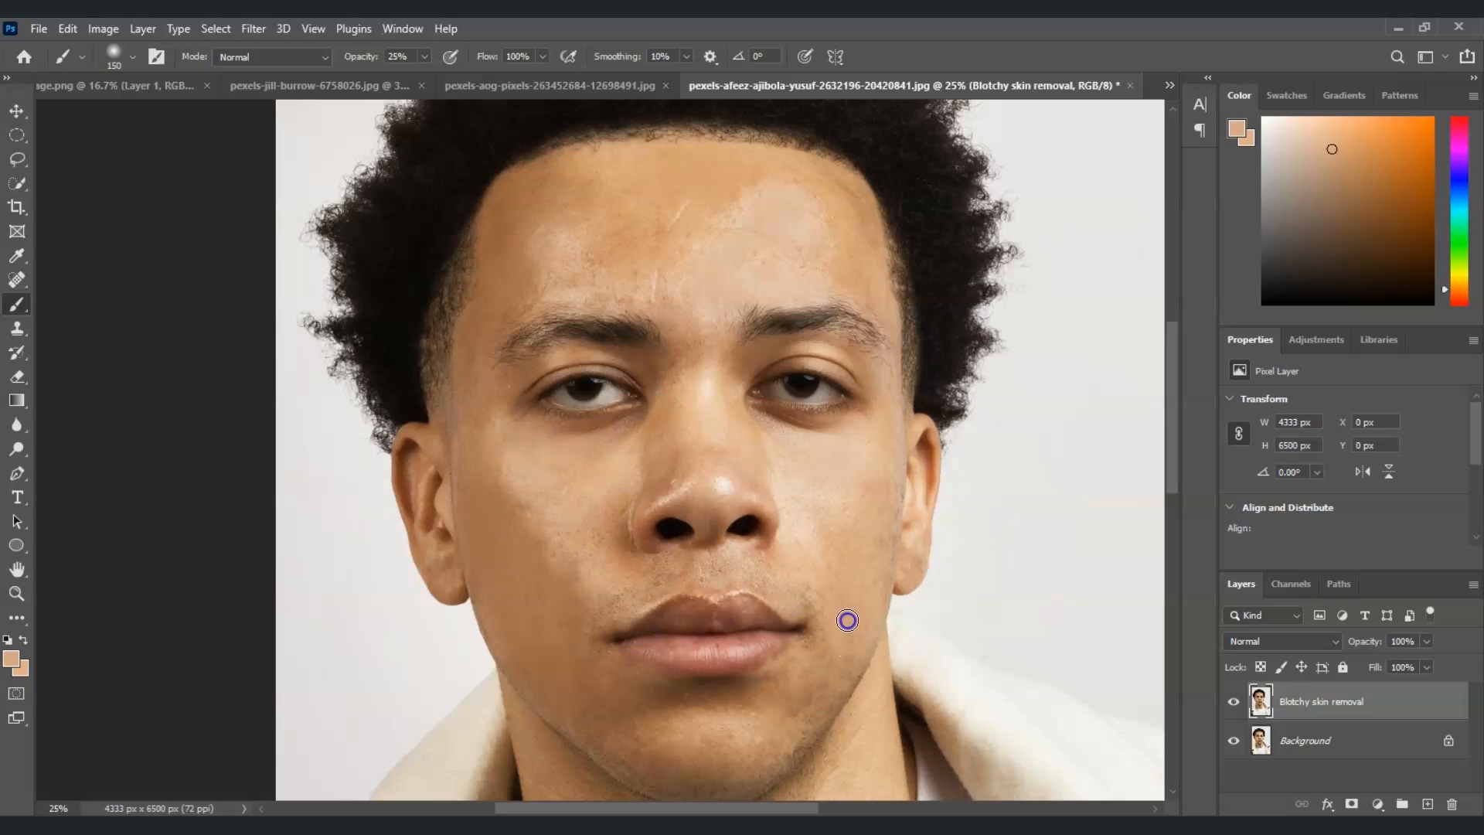
# Step: Even out the nose bridge, both cheeks, temple and forehead edges with sampled skin tones, and compare with the original by toggling the retouch layer
pyautogui.keyDown('alt'); pyautogui.click(708, 379); pyautogui.keyUp('alt')
pyautogui.moveTo(707, 387); pyautogui.dragTo(708, 418)
pyautogui.moveTo(815, 470)
pyautogui.mouseDown()
pyautogui.moveTo(784, 489)
pyautogui.moveTo(816, 534)
pyautogui.moveTo(840, 504)
pyautogui.mouseUp()
pyautogui.keyDown('alt'); pyautogui.click(792, 488); pyautogui.keyUp('alt')
pyautogui.keyDown('alt'); pyautogui.click(549, 539); pyautogui.keyUp('alt')
pyautogui.keyDown('alt'); pyautogui.click(549, 608); pyautogui.keyUp('alt')
pyautogui.moveTo(473, 351); pyautogui.dragTo(475, 336)
pyautogui.keyDown('alt'); pyautogui.click(590, 280); pyautogui.keyUp('alt')
pyautogui.keyDown('alt'); pyautogui.click(539, 241); pyautogui.keyUp('alt')
pyautogui.moveTo(545, 231)
pyautogui.mouseDown()
pyautogui.moveTo(585, 181)
pyautogui.moveTo(519, 195)
pyautogui.moveTo(564, 199)
pyautogui.mouseUp()
pyautogui.keyDown('alt'); pyautogui.click(845, 190); pyautogui.keyUp('alt')
pyautogui.keyDown('alt'); pyautogui.click(859, 205); pyautogui.keyUp('alt')
pyautogui.moveTo(858, 205); pyautogui.dragTo(867, 283)
pyautogui.keyDown('alt'); pyautogui.click(820, 581); pyautogui.keyUp('alt')
pyautogui.keyDown('alt'); pyautogui.click(877, 572); pyautogui.keyUp('alt')
pyautogui.moveTo(882, 558); pyautogui.dragTo(890, 526)
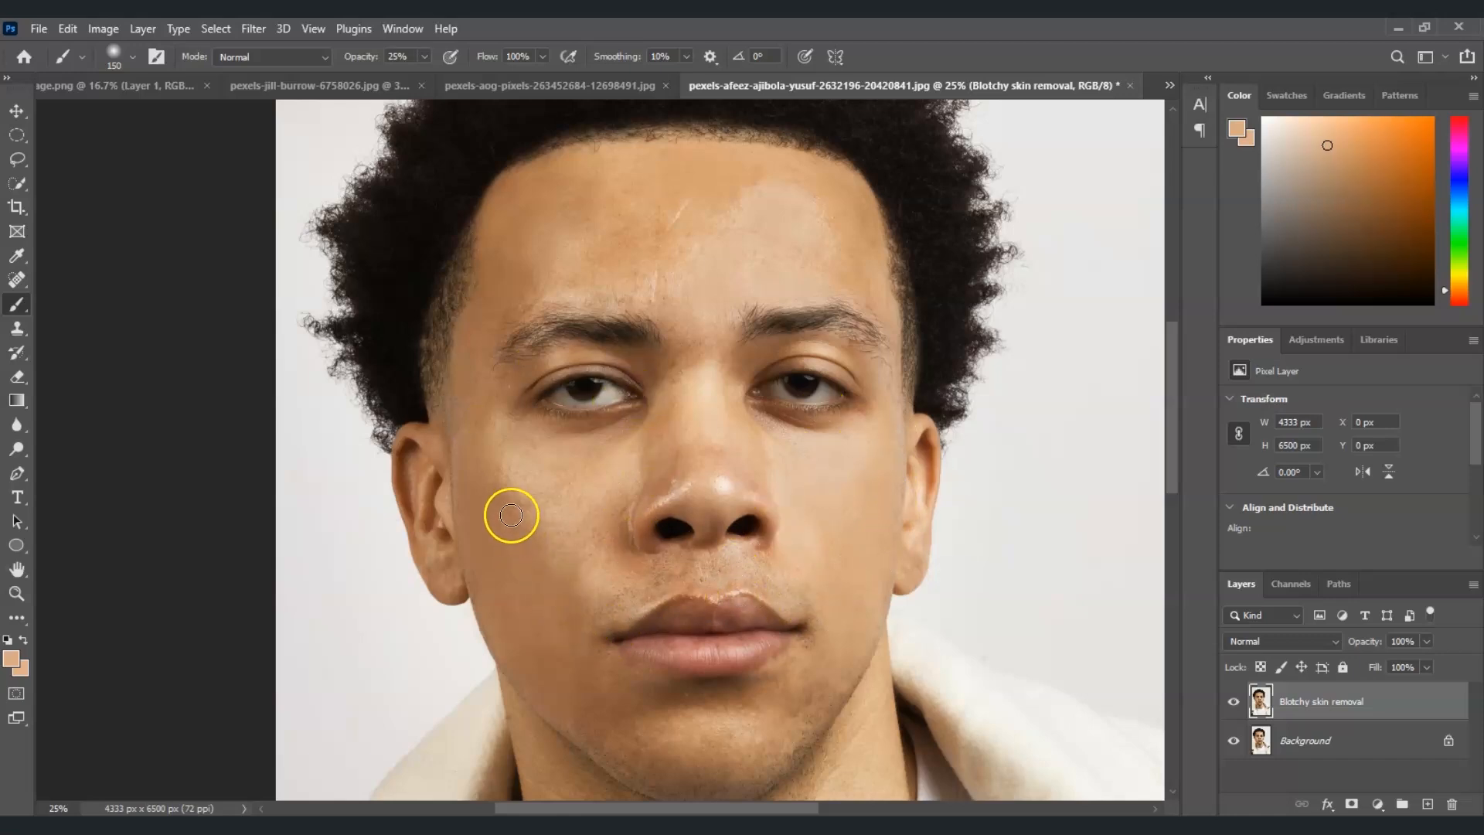
pyautogui.click(1235, 699)
pyautogui.click(1235, 701)
# Step: Apply a Gaussian Blur with a radius of 8.8 pixels to the "Blotchy skin removal" layer
pyautogui.click(1311, 716)
pyautogui.click(253, 30)
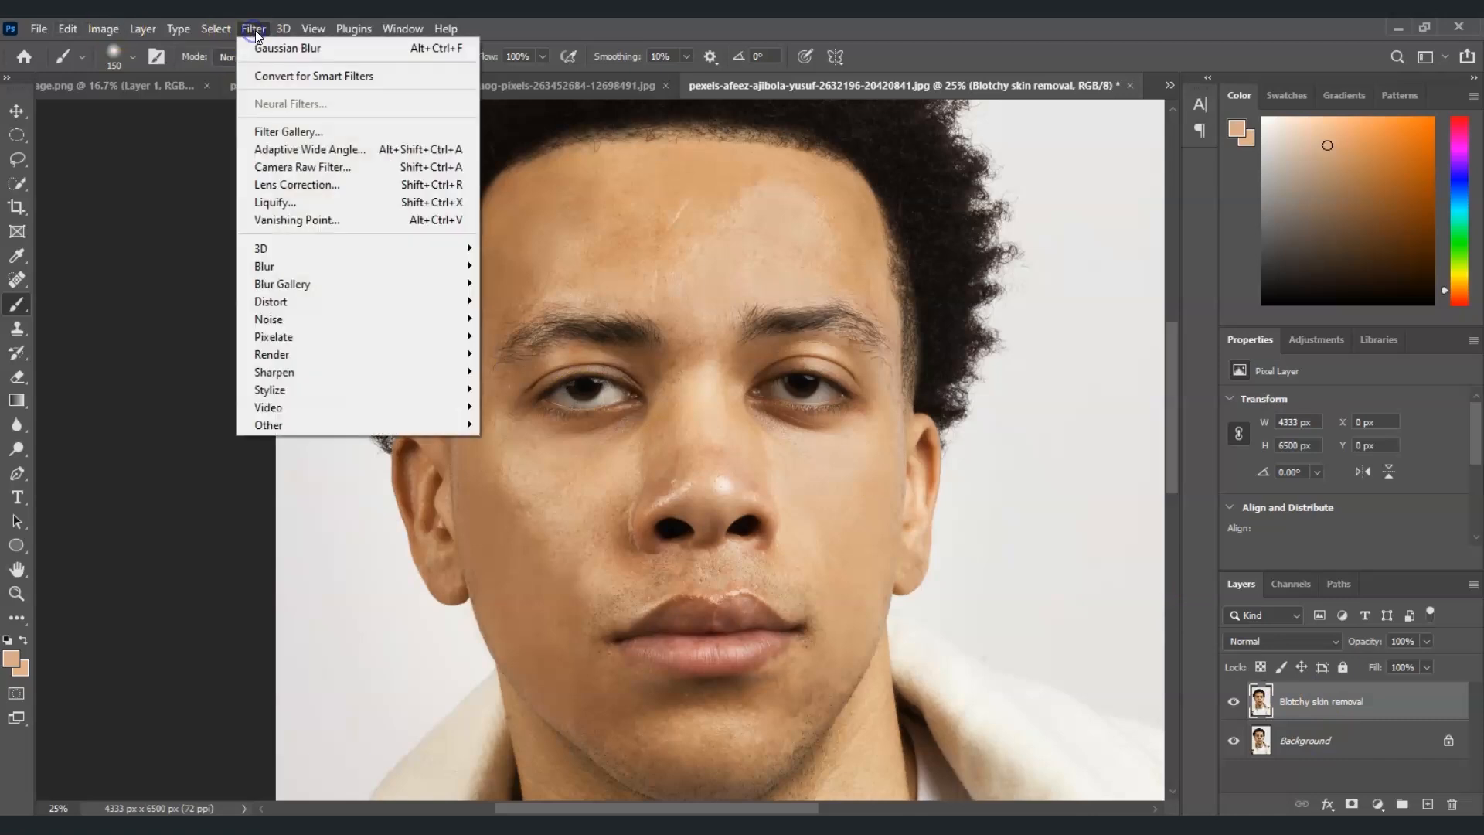
pyautogui.moveTo(364, 265)
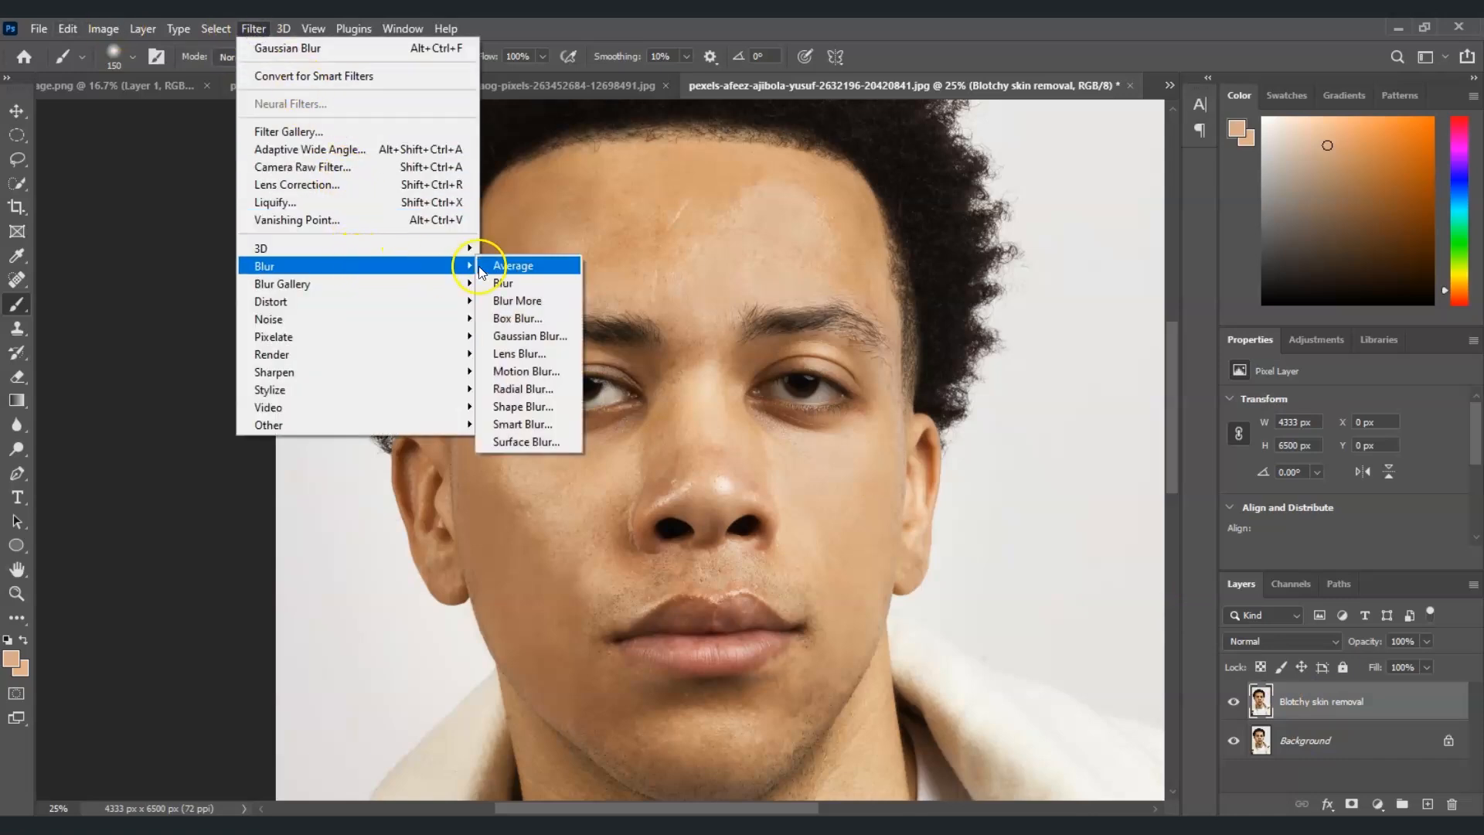
pyautogui.click(529, 334)
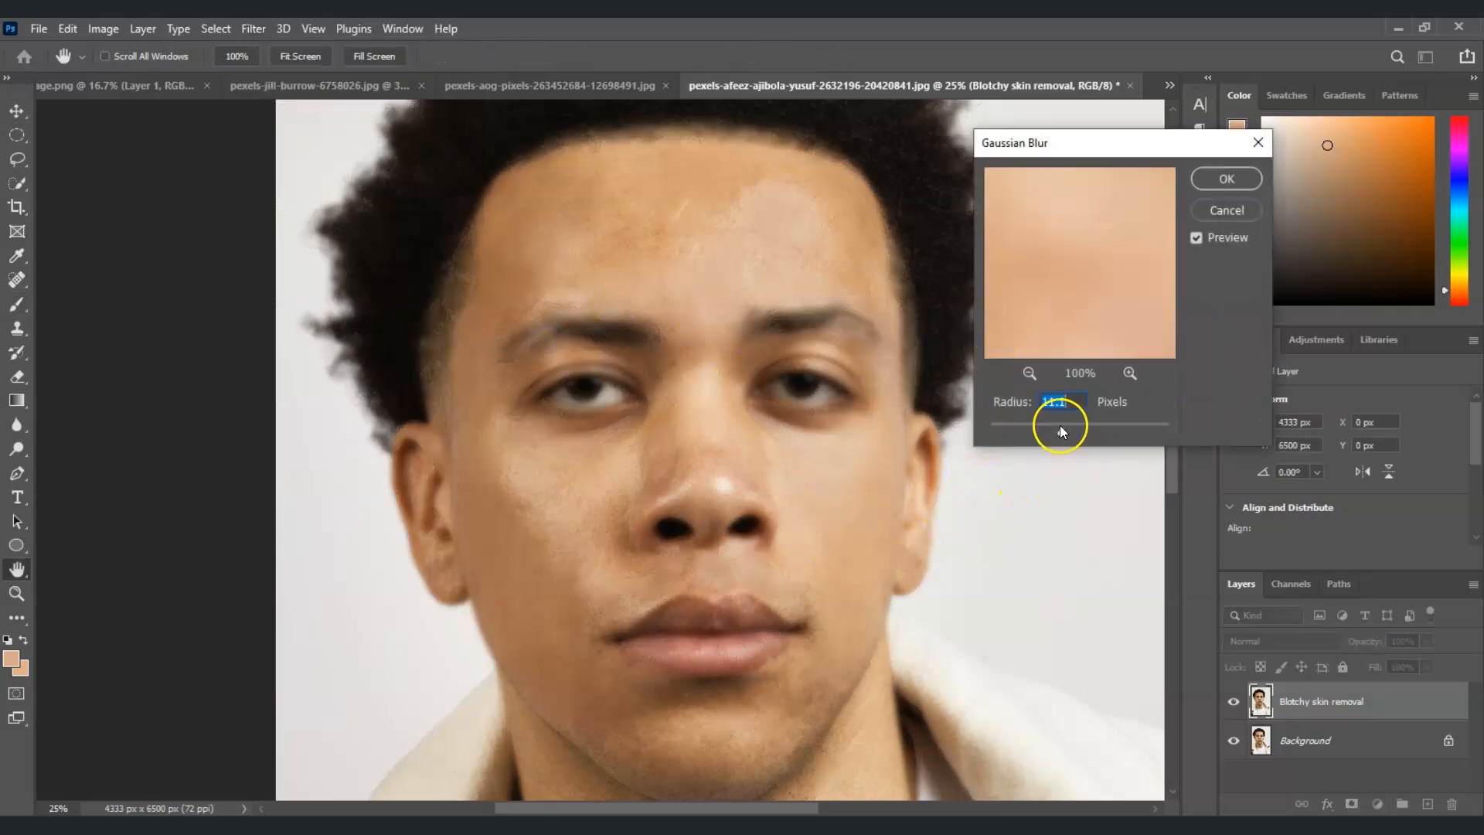
pyautogui.moveTo(1056, 425)
pyautogui.mouseDown()
pyautogui.moveTo(1068, 426)
pyautogui.moveTo(1056, 429)
pyautogui.mouseUp()
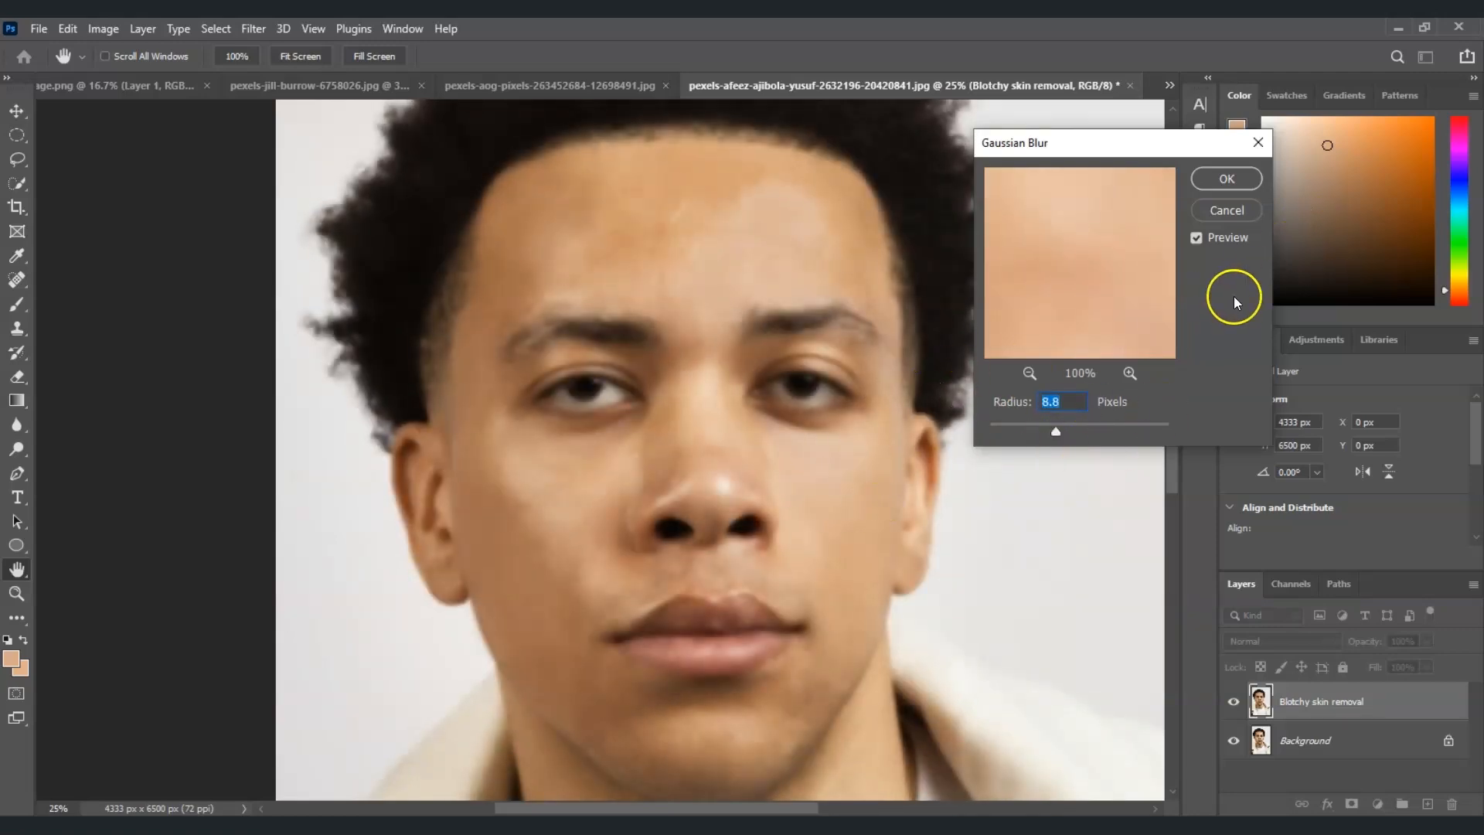
pyautogui.click(1227, 179)
pyautogui.press('b')
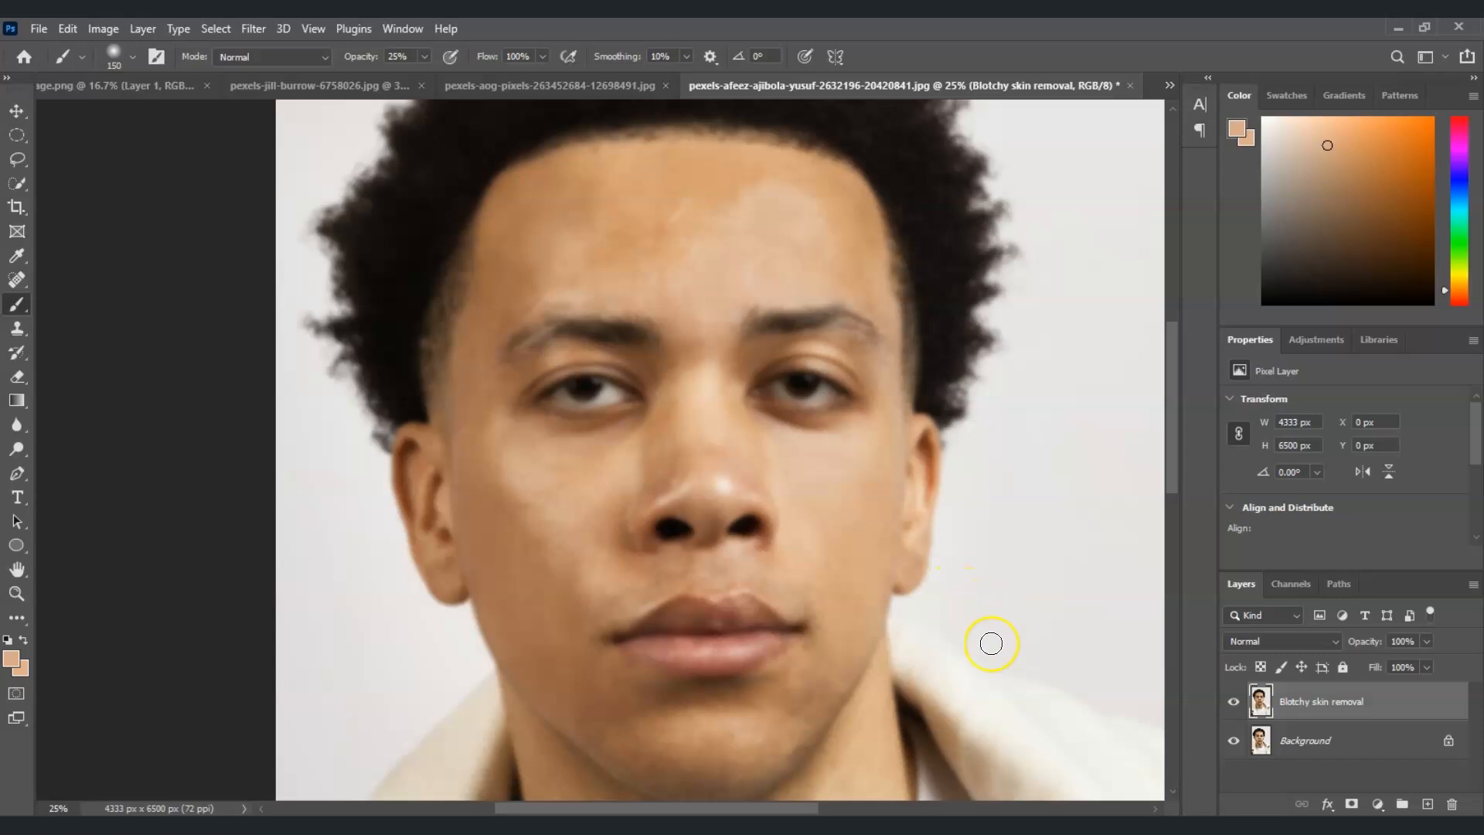
# Step: Add a black layer mask to the "Blotchy skin removal" layer and set the brush opacity to 50%
pyautogui.click(1277, 708)
pyautogui.keyDown('alt'); pyautogui.click(1354, 807); pyautogui.keyUp('alt')
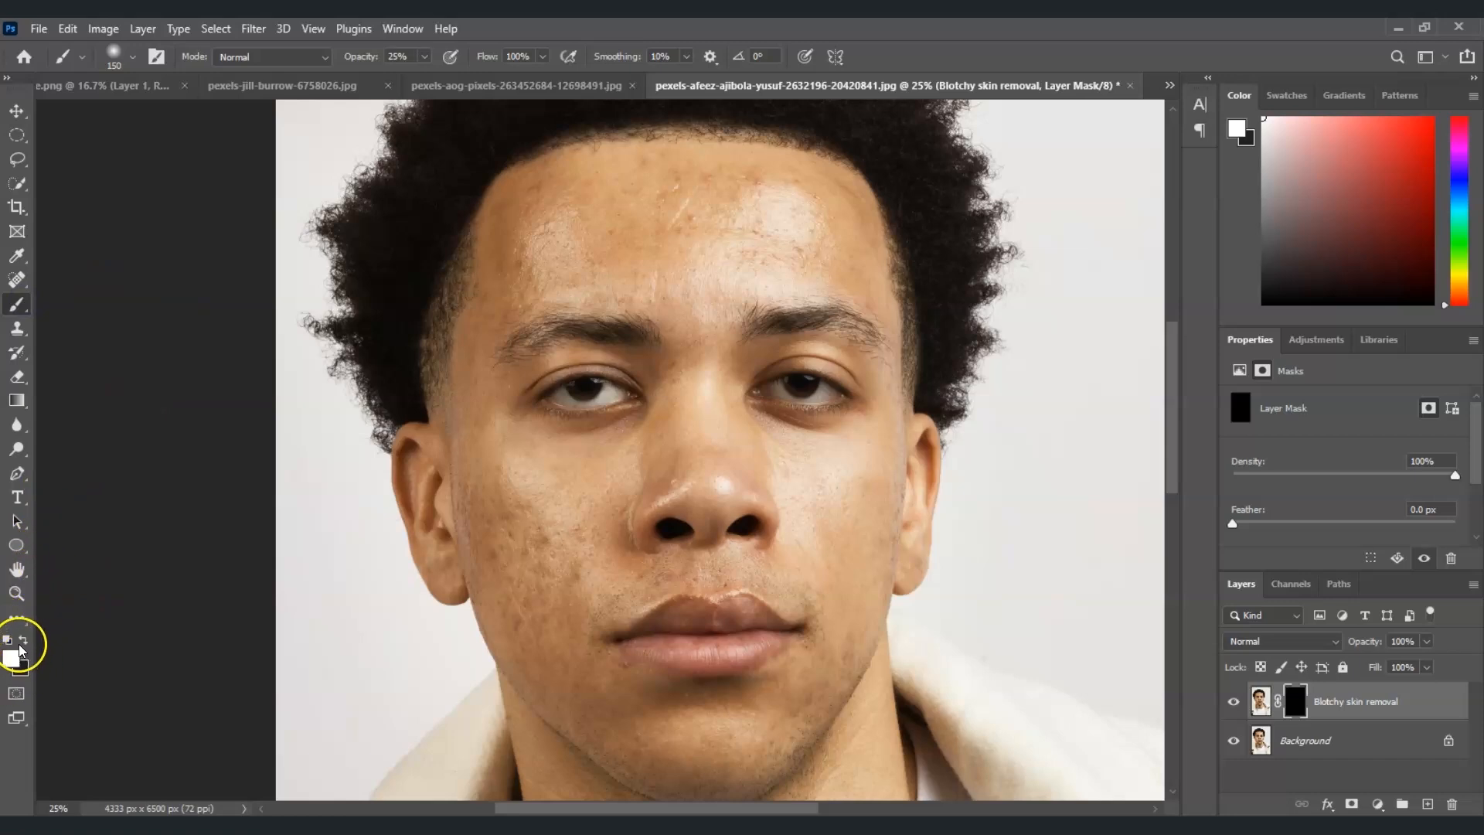
pyautogui.click(423, 57)
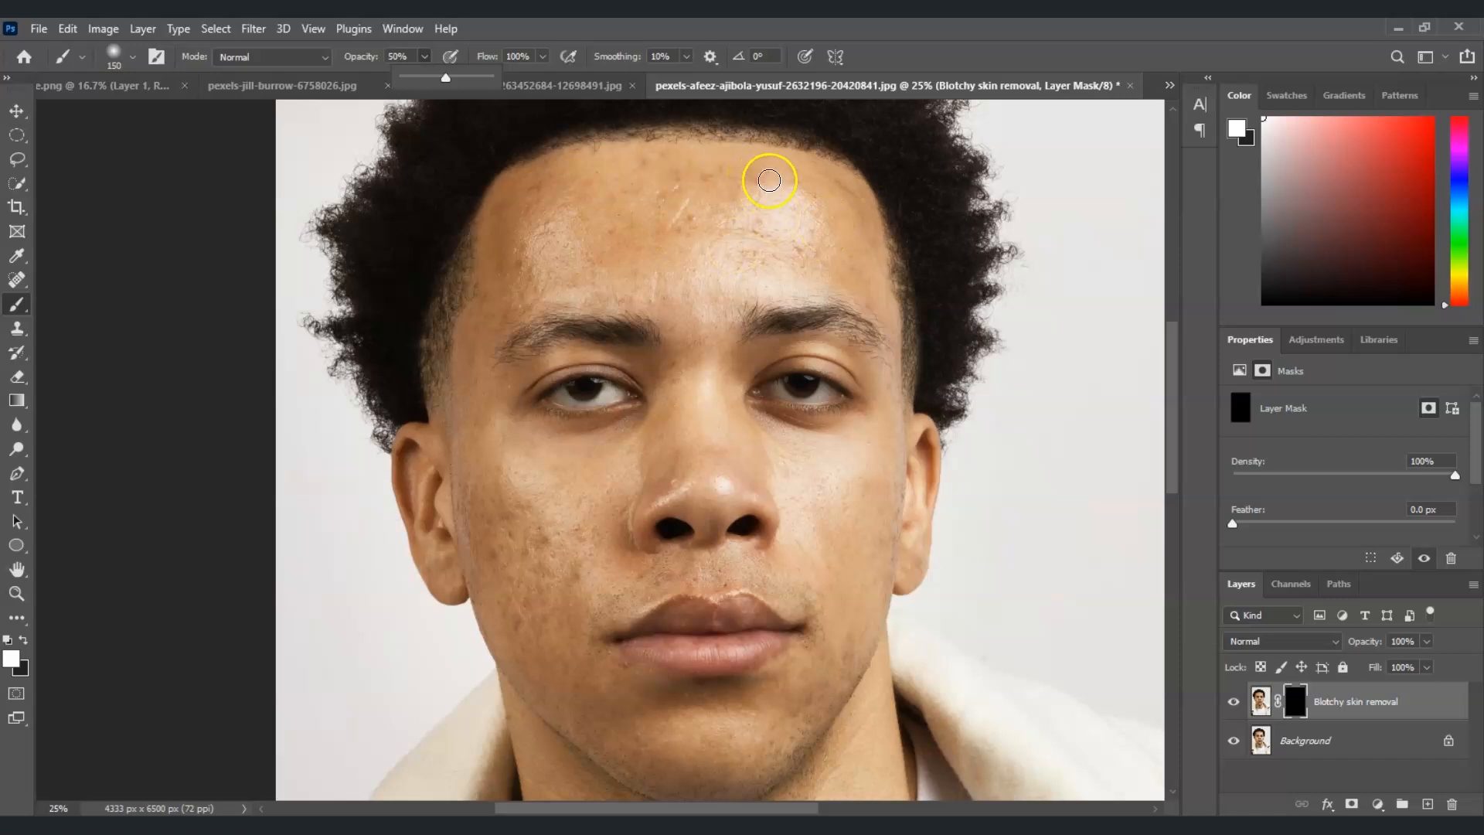
# Step: Paint white on the layer mask over the cheeks, forehead, nose and jaw to reveal the smoothed skin, varying the brush size for tighter areas
pyautogui.moveTo(483, 473)
pyautogui.mouseDown()
pyautogui.moveTo(490, 461)
pyautogui.moveTo(503, 540)
pyautogui.moveTo(497, 488)
pyautogui.mouseUp()
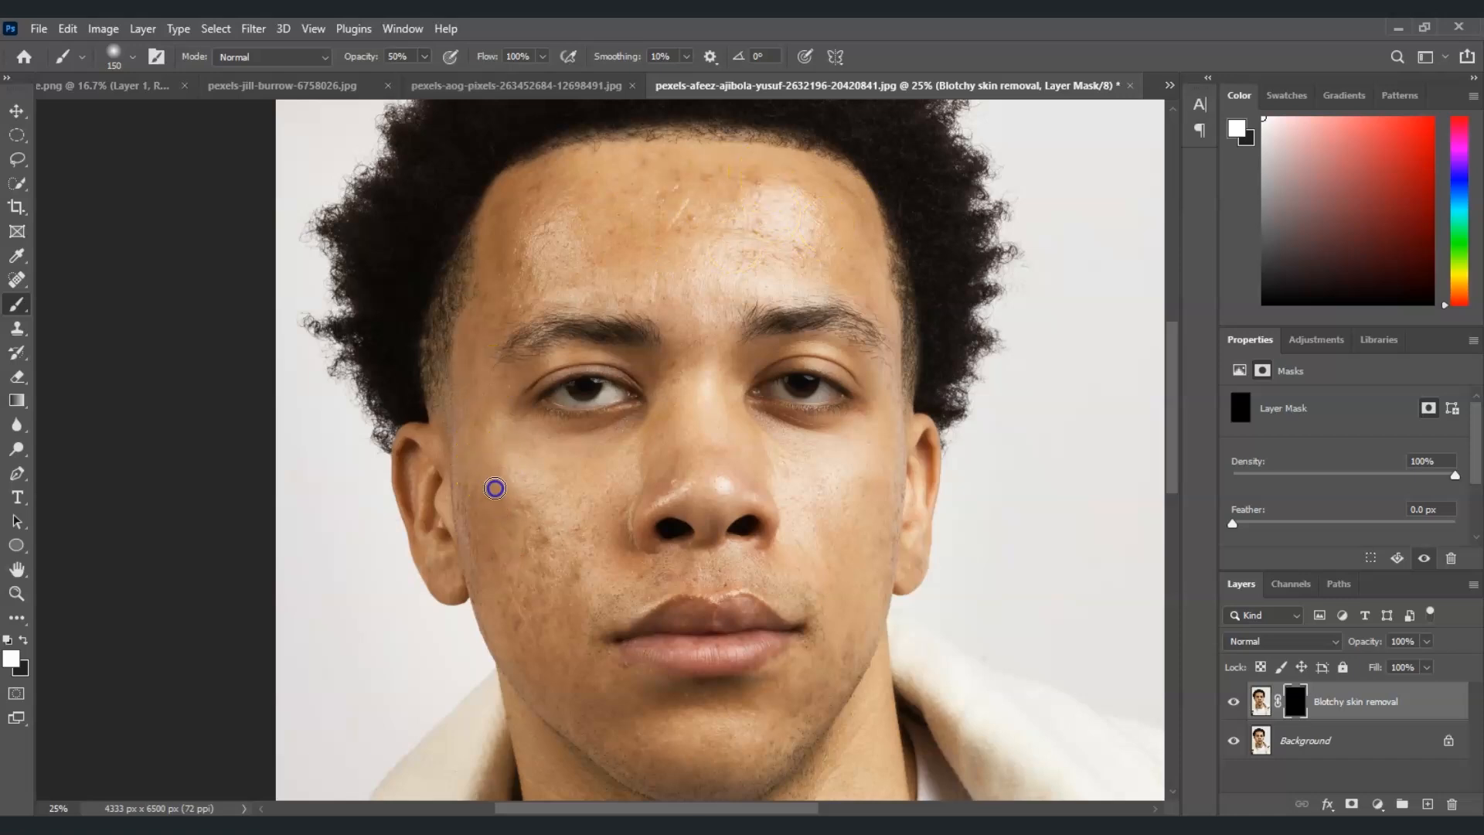
pyautogui.moveTo(562, 595)
pyautogui.mouseDown()
pyautogui.moveTo(543, 642)
pyautogui.moveTo(575, 558)
pyautogui.mouseUp()
pyautogui.press(']')
pyautogui.press(']')
pyautogui.press(']')
pyautogui.moveTo(499, 265)
pyautogui.mouseDown()
pyautogui.moveTo(636, 312)
pyautogui.moveTo(689, 202)
pyautogui.moveTo(742, 281)
pyautogui.mouseUp()
pyautogui.moveTo(643, 436)
pyautogui.mouseDown()
pyautogui.moveTo(563, 561)
pyautogui.moveTo(541, 657)
pyautogui.moveTo(606, 745)
pyautogui.mouseUp()
pyautogui.press('[')
pyautogui.press('[')
pyautogui.moveTo(862, 509)
pyautogui.mouseDown()
pyautogui.moveTo(811, 478)
pyautogui.moveTo(881, 457)
pyautogui.moveTo(889, 529)
pyautogui.mouseUp()
pyautogui.click(770, 457)
pyautogui.moveTo(765, 284)
pyautogui.mouseDown()
pyautogui.moveTo(701, 204)
pyautogui.moveTo(607, 290)
pyautogui.mouseUp()
pyautogui.moveTo(738, 467); pyautogui.dragTo(725, 470)
pyautogui.press(']')
pyautogui.press(']')
pyautogui.moveTo(679, 279)
pyautogui.mouseDown()
pyautogui.moveTo(731, 454)
pyautogui.moveTo(760, 456)
pyautogui.mouseUp()
pyautogui.moveTo(663, 396)
pyautogui.mouseDown()
pyautogui.moveTo(635, 489)
pyautogui.moveTo(660, 466)
pyautogui.moveTo(643, 464)
pyautogui.moveTo(622, 503)
pyautogui.mouseUp()
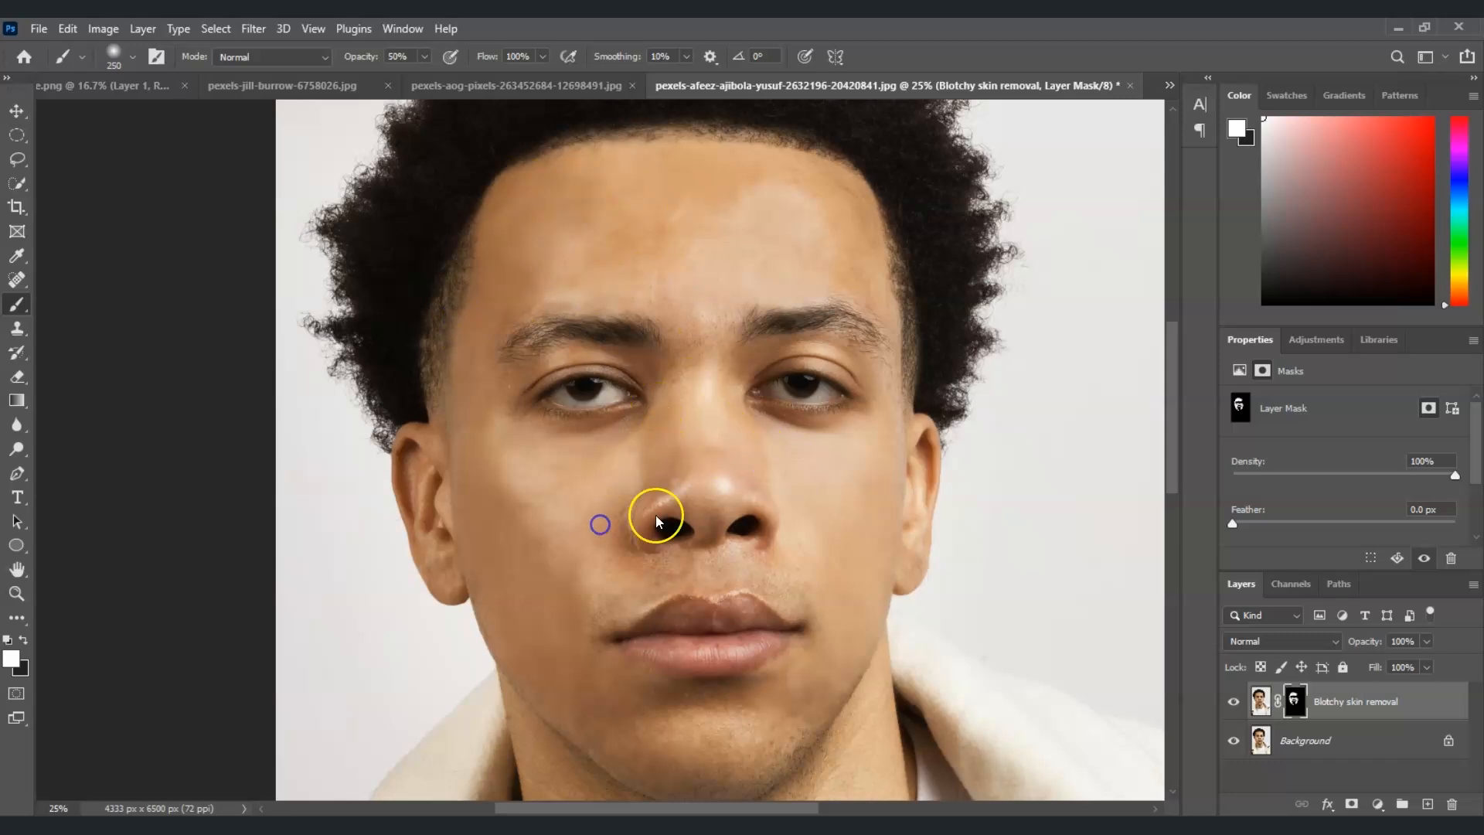
# Step: Compare the whole portrait before and after the retouch by hiding and showing the "Blotchy skin removal" layer
pyautogui.click(25, 603)
pyautogui.click(548, 51)
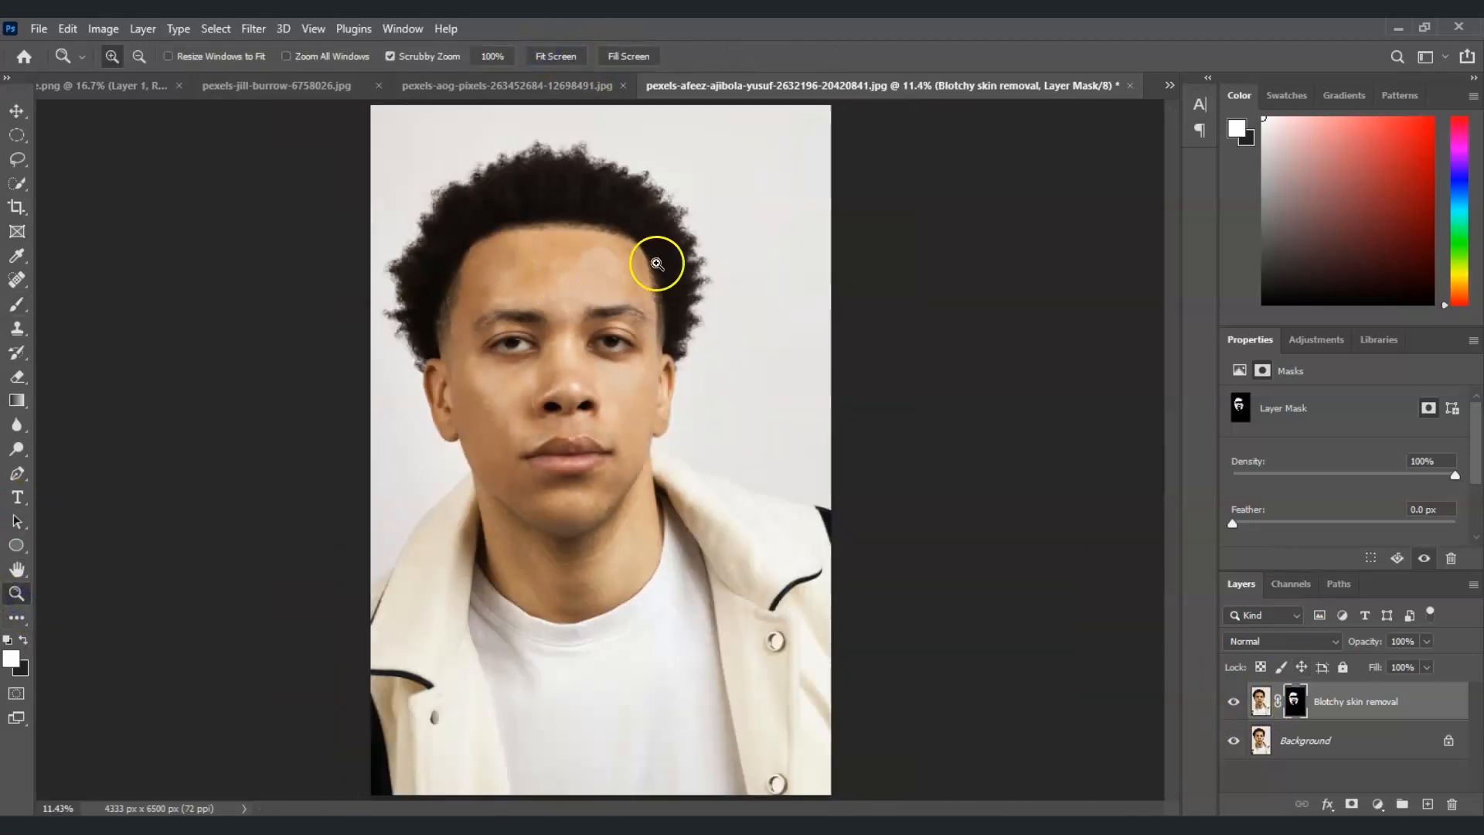
pyautogui.click(1234, 703)
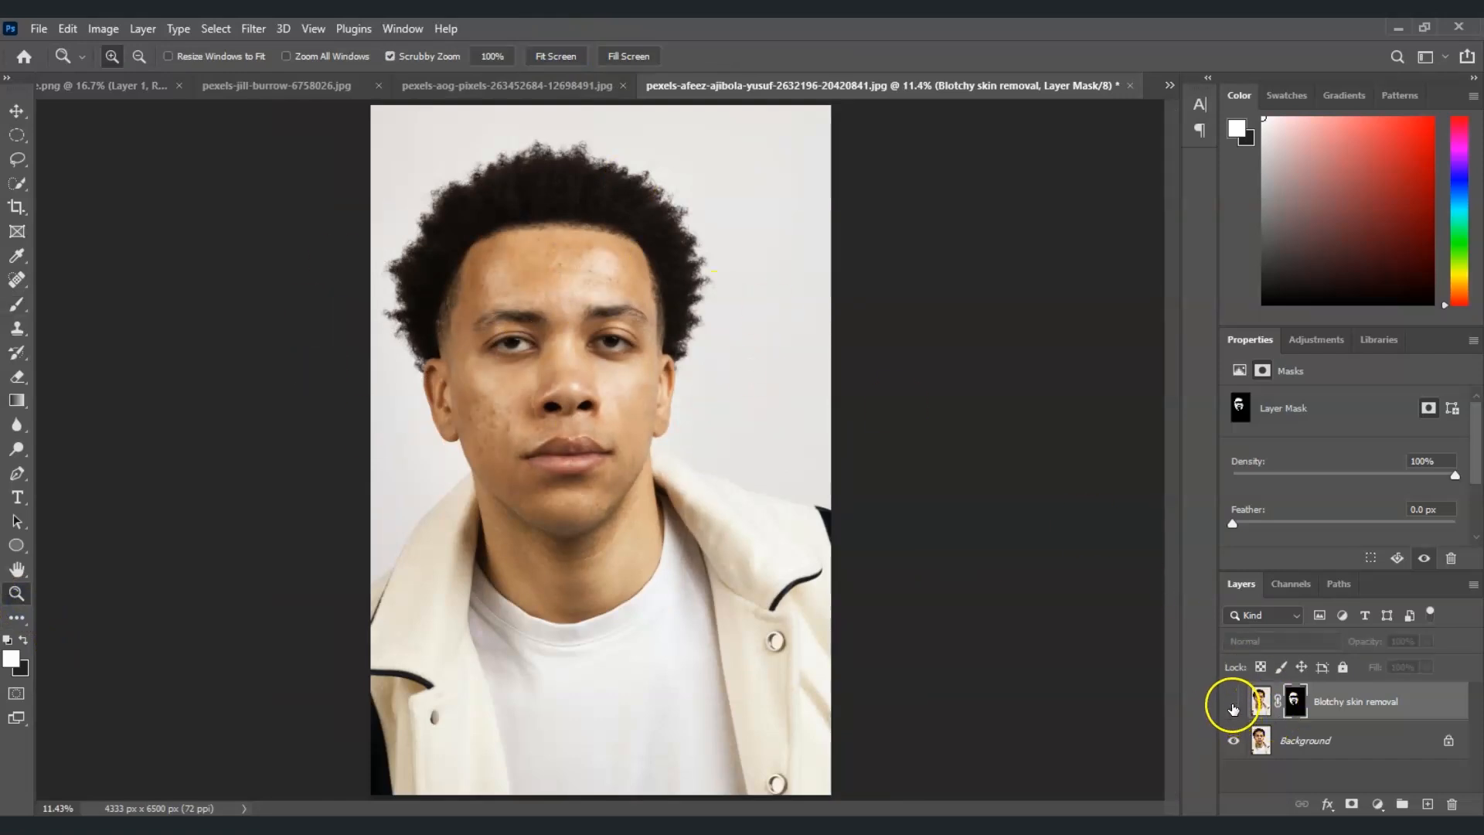
pyautogui.click(1234, 703)
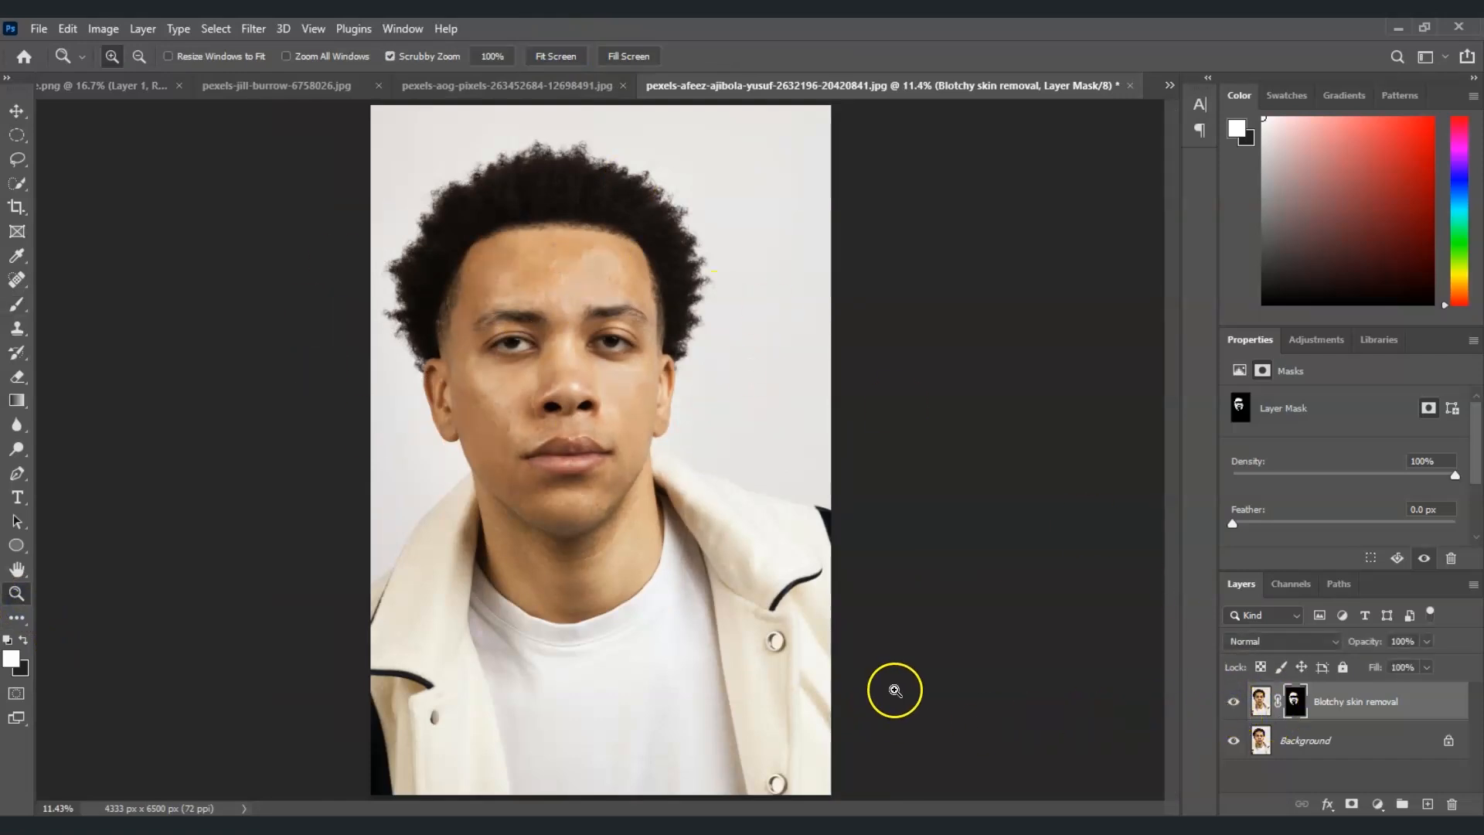